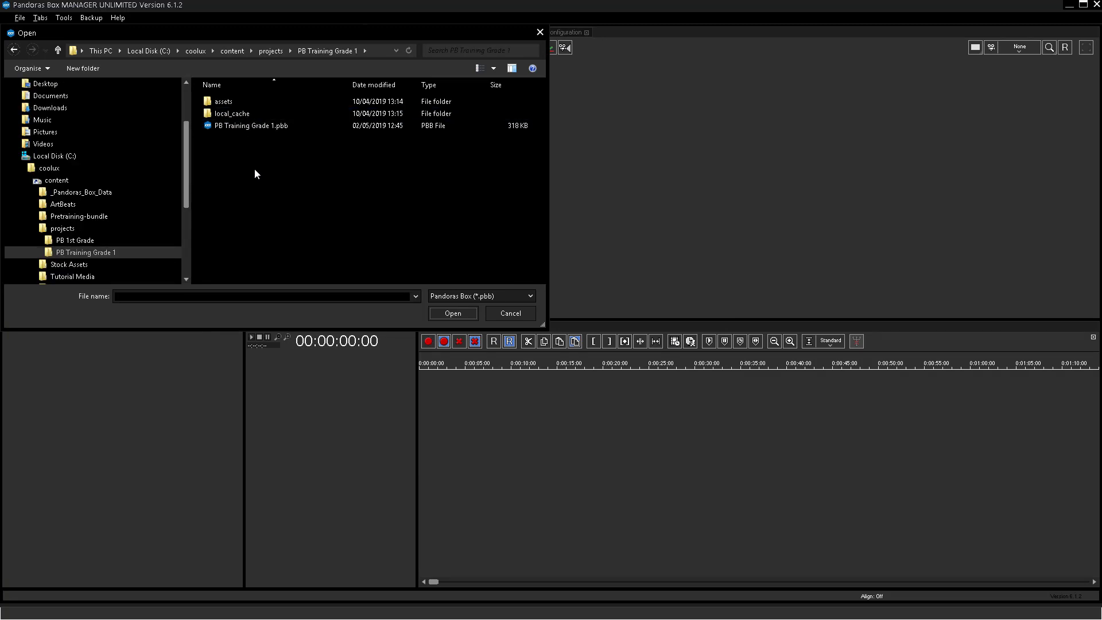
Step: Open the project file PB Training Grade 1.pbb
double_click(247, 125)
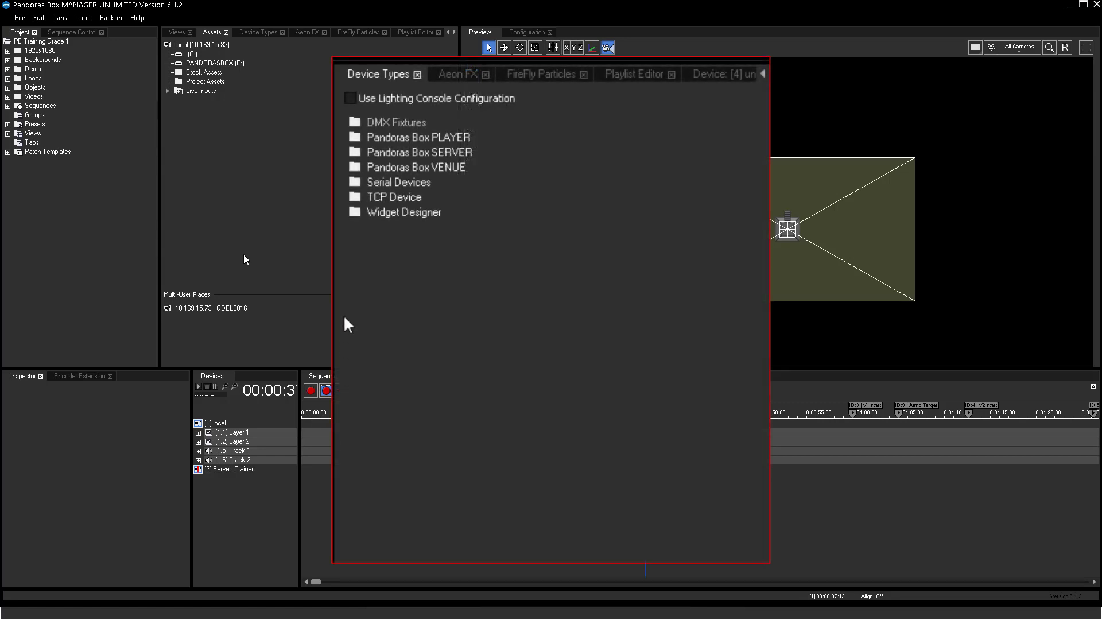
Step: Examine the available device types by expanding the DMX Fixtures, PLAYER, SERVER, VENUE, Serial Devices, TCP Device and Widget Designer categories in turn
double_click(354, 123)
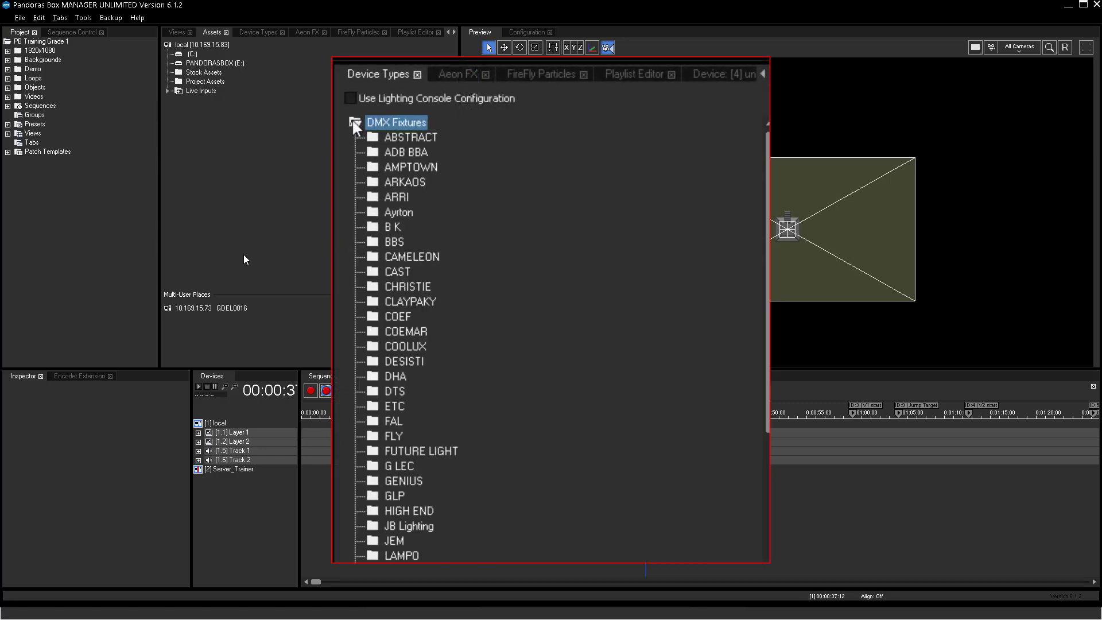
double_click(355, 123)
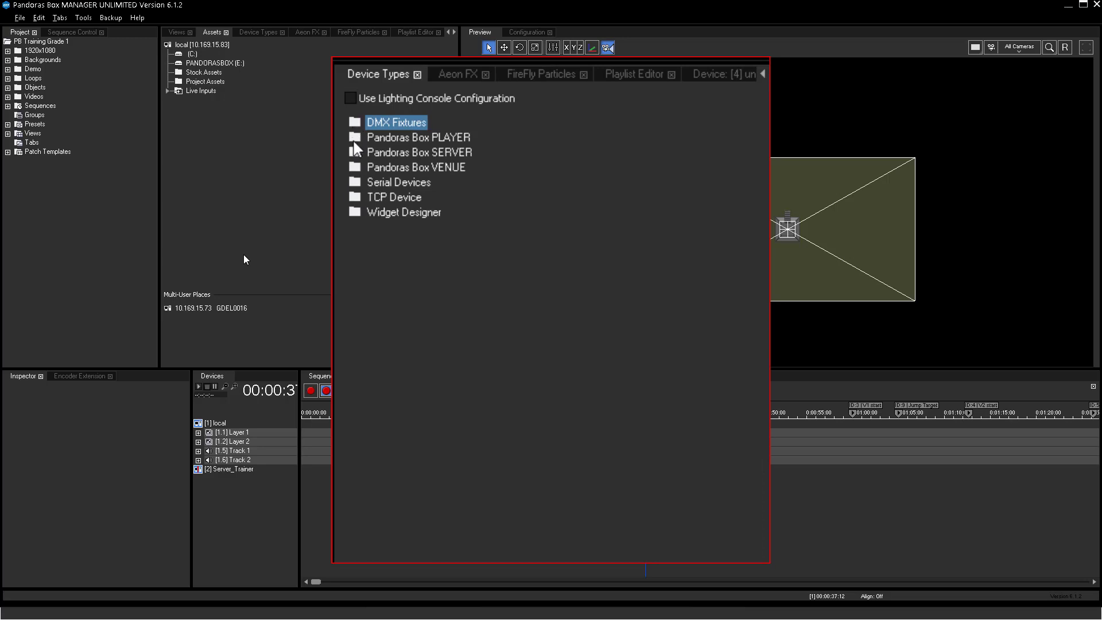
double_click(354, 139)
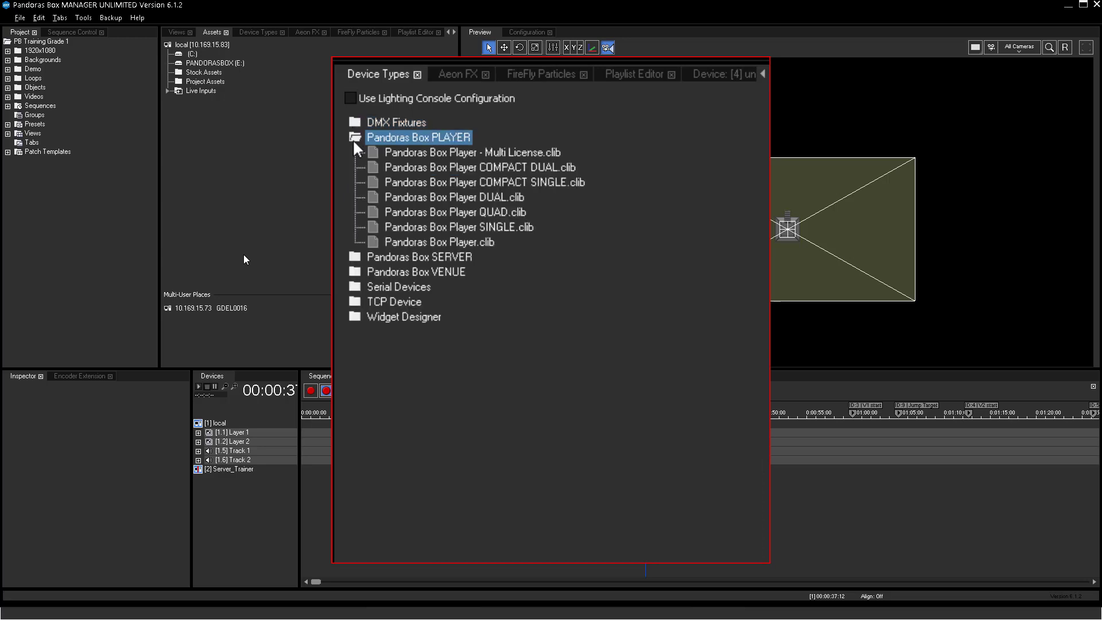
double_click(355, 137)
double_click(355, 153)
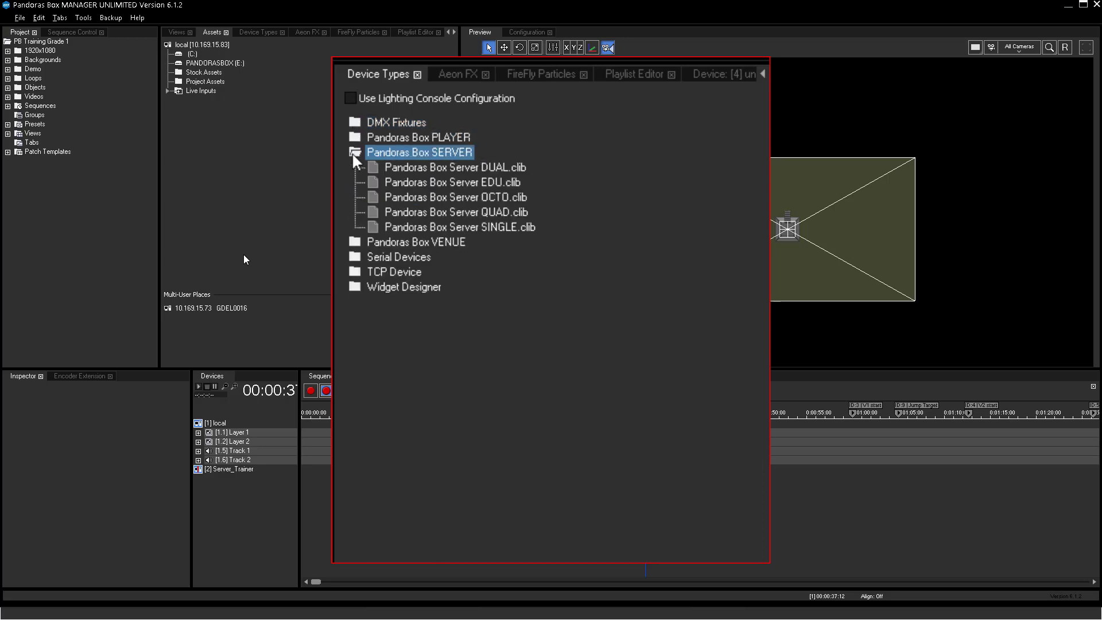
double_click(355, 153)
double_click(354, 168)
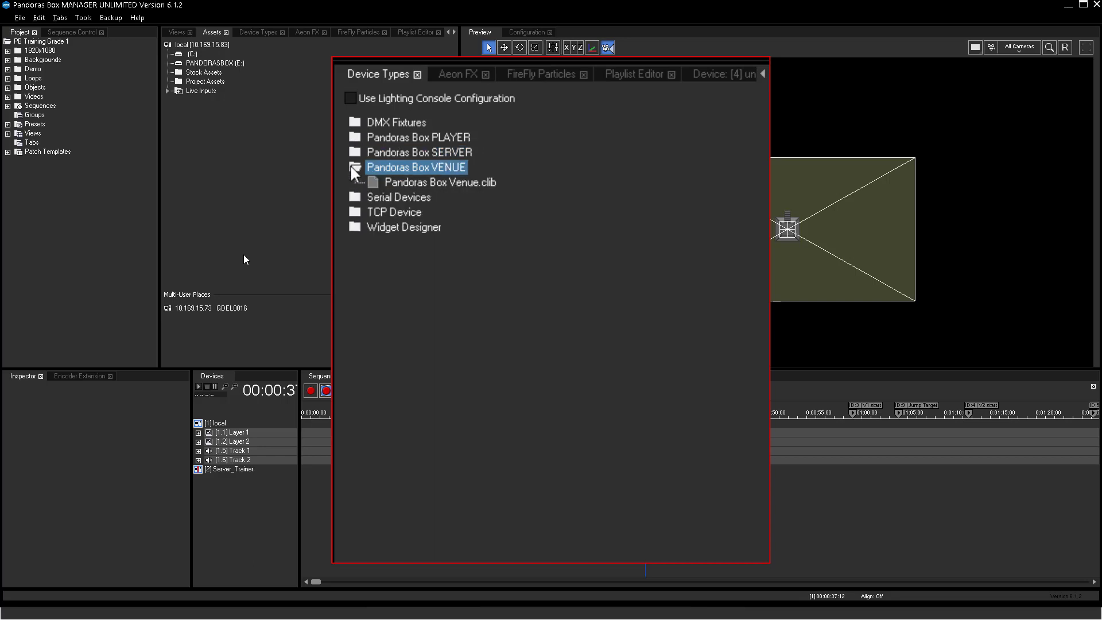
double_click(354, 168)
double_click(355, 183)
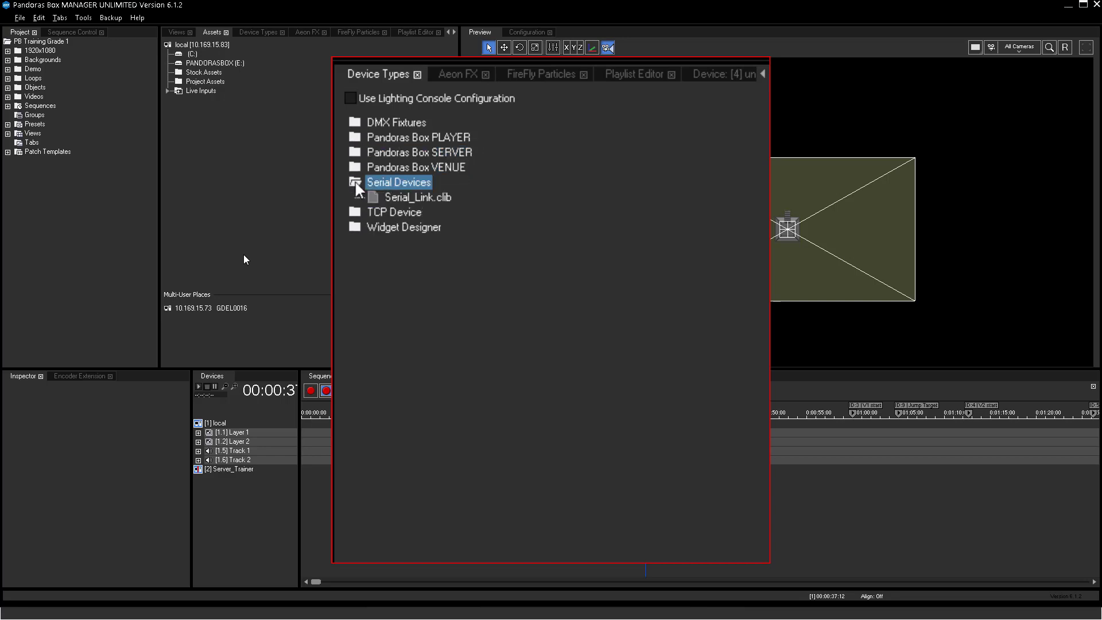
double_click(356, 182)
double_click(356, 197)
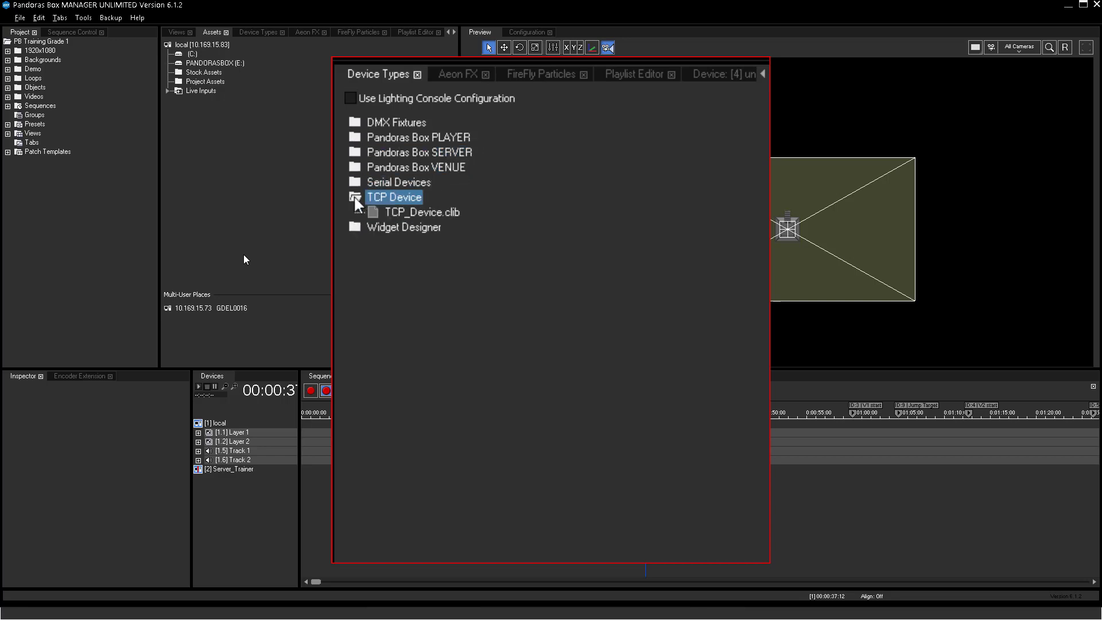
double_click(356, 198)
double_click(355, 212)
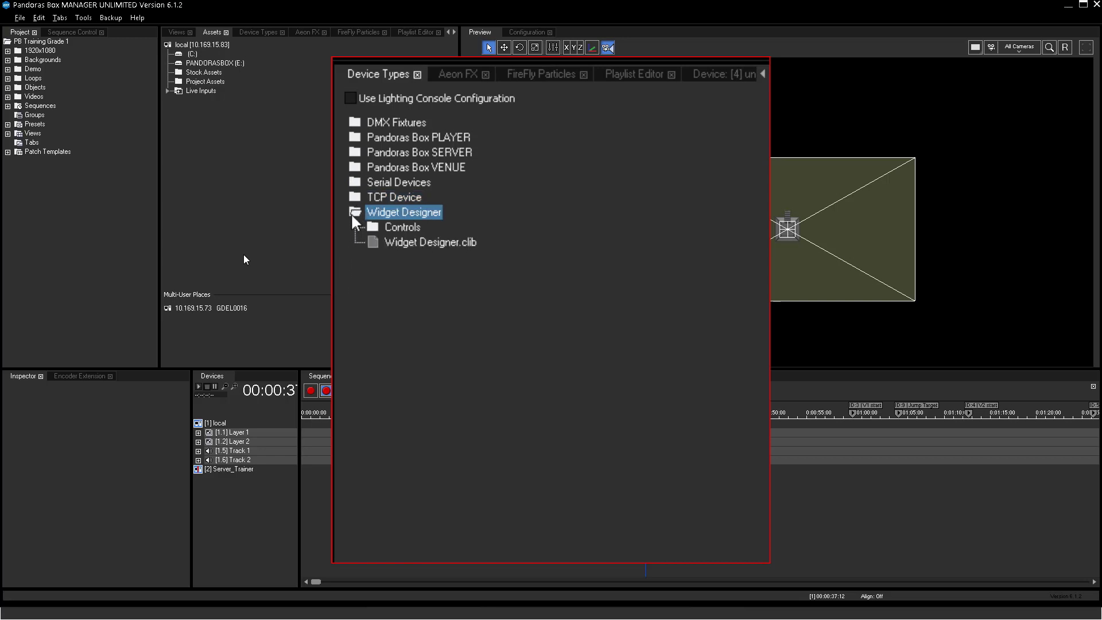
double_click(355, 212)
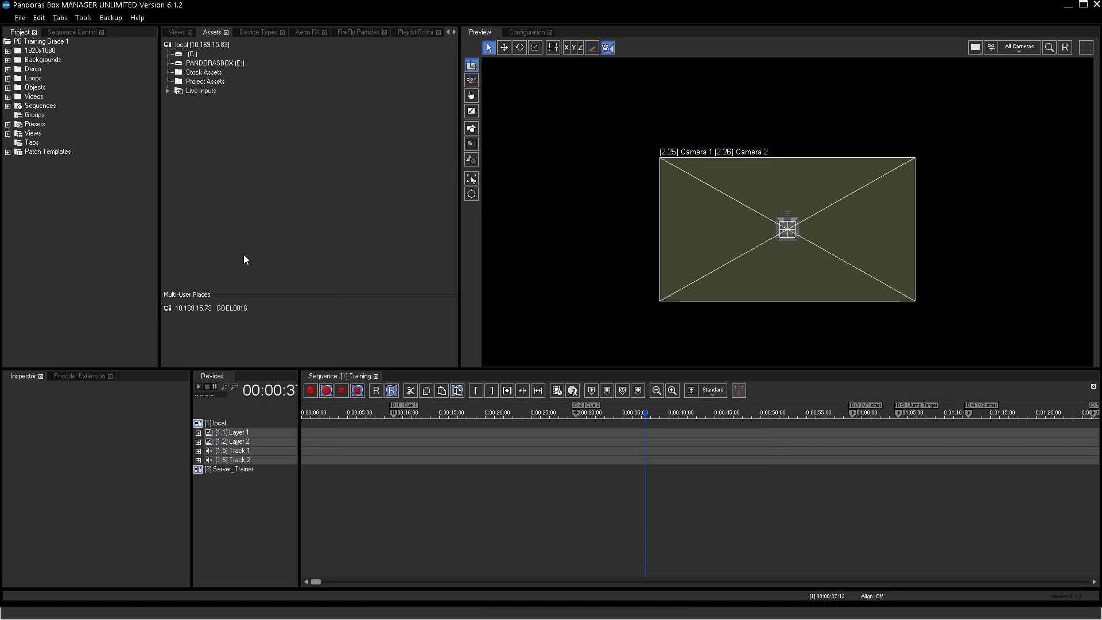
Step: Add two Pandoras Box Server DUAL devices to the project's device list below Server_Trainer
click(253, 33)
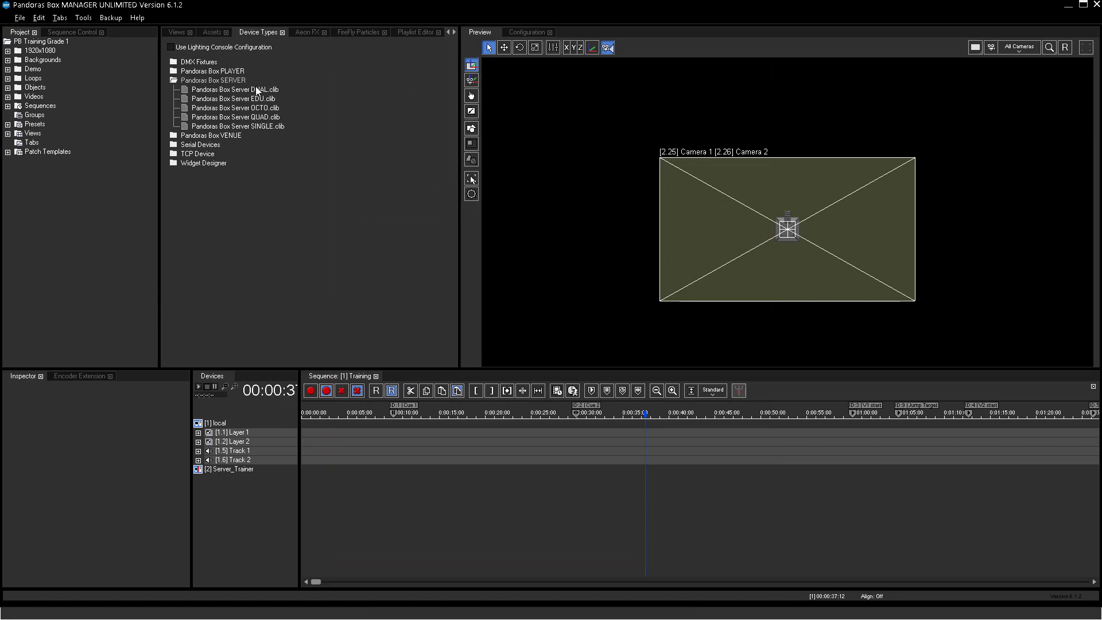
drag(256, 91, 256, 494)
drag(265, 90, 239, 499)
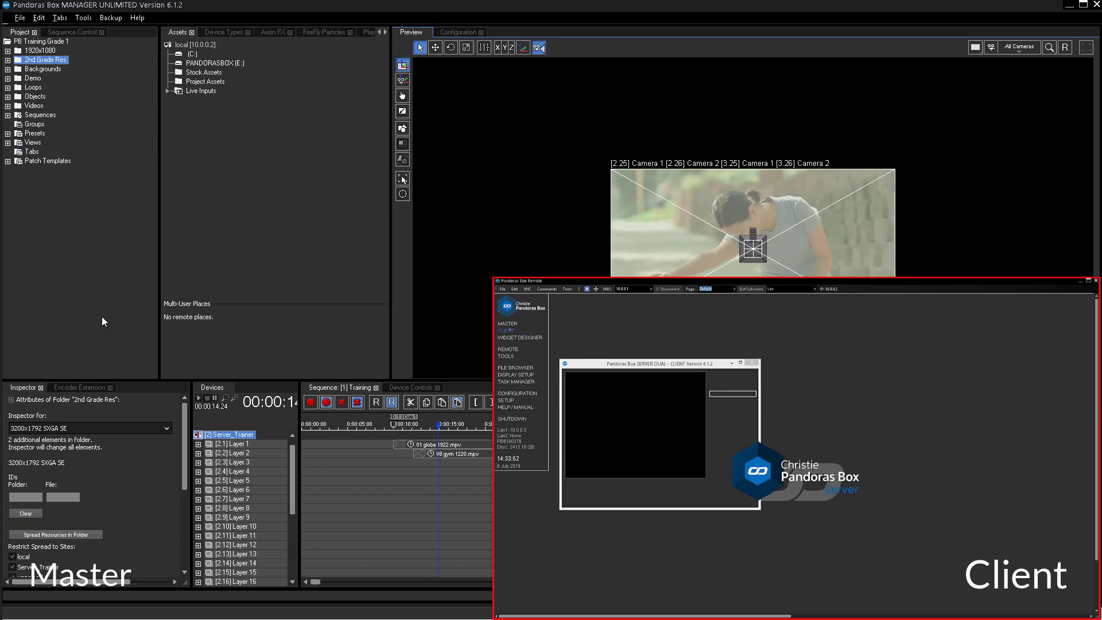
Step: Set the client's domain to 1 and have the local master take over all sites in the domain
click(462, 32)
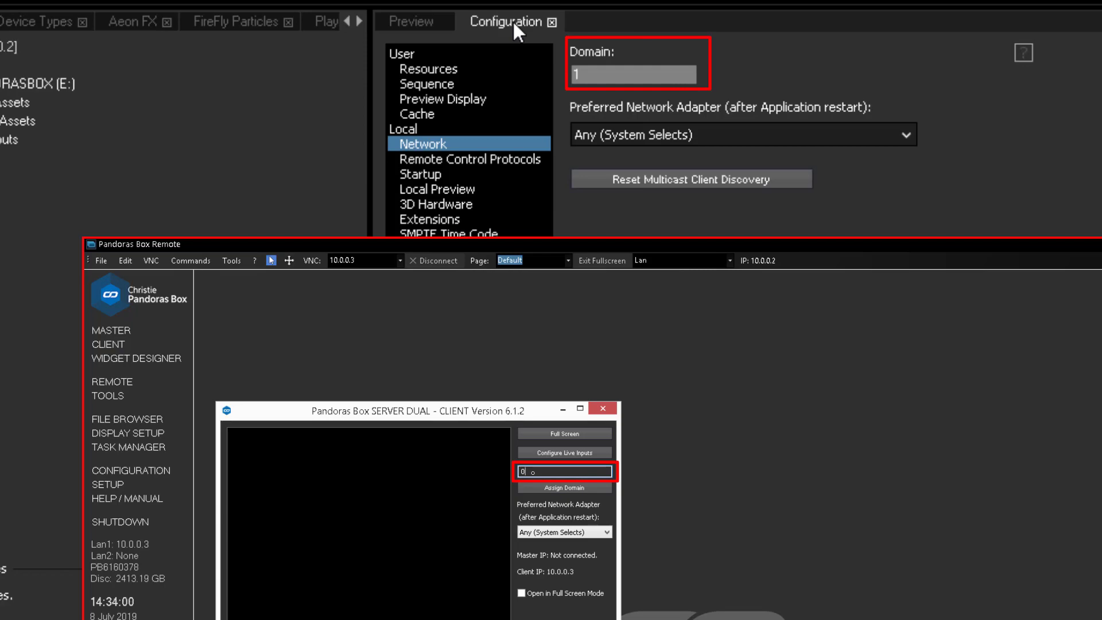
text(1)
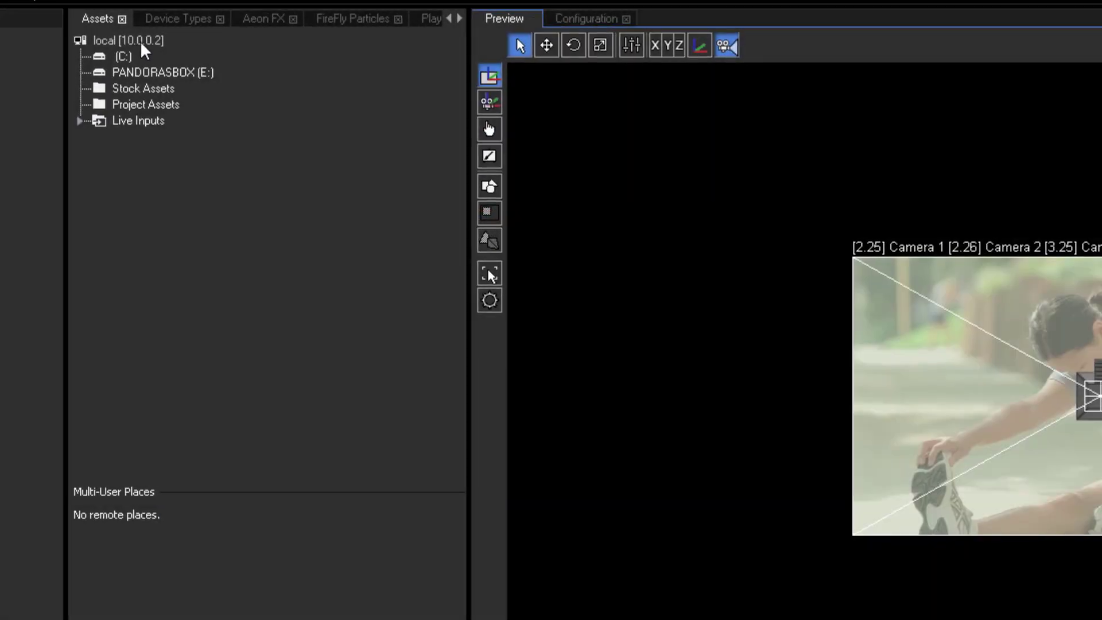
right_click(141, 41)
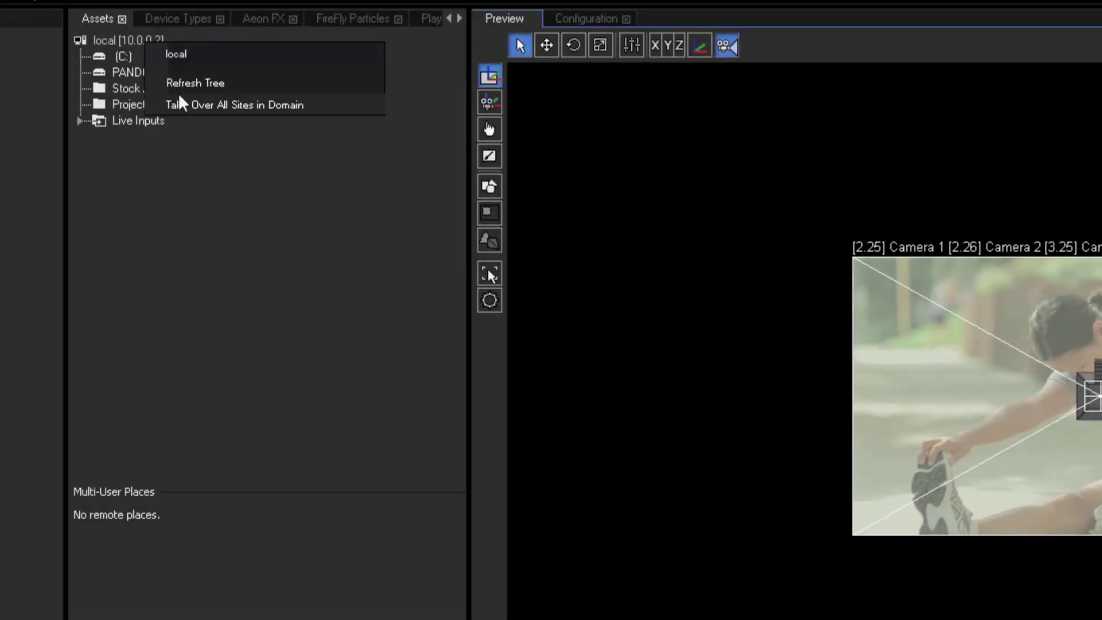
click(179, 101)
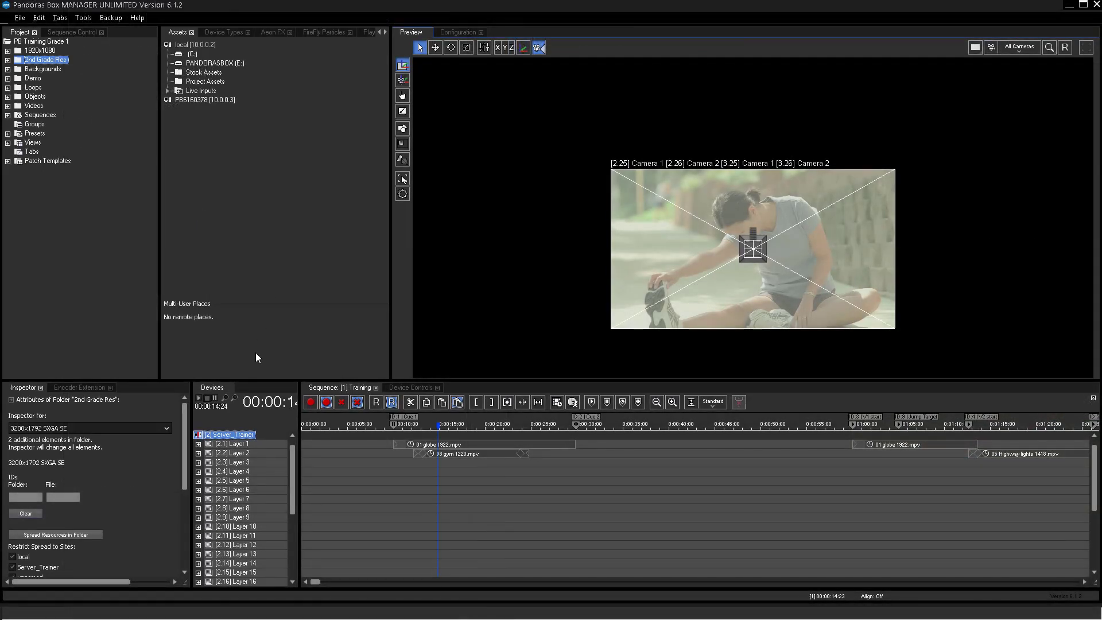
Step: Set Server_Trainer's IP to 10.0.0.3 and spread all resources of the 2nd Grade Res folder
click(243, 435)
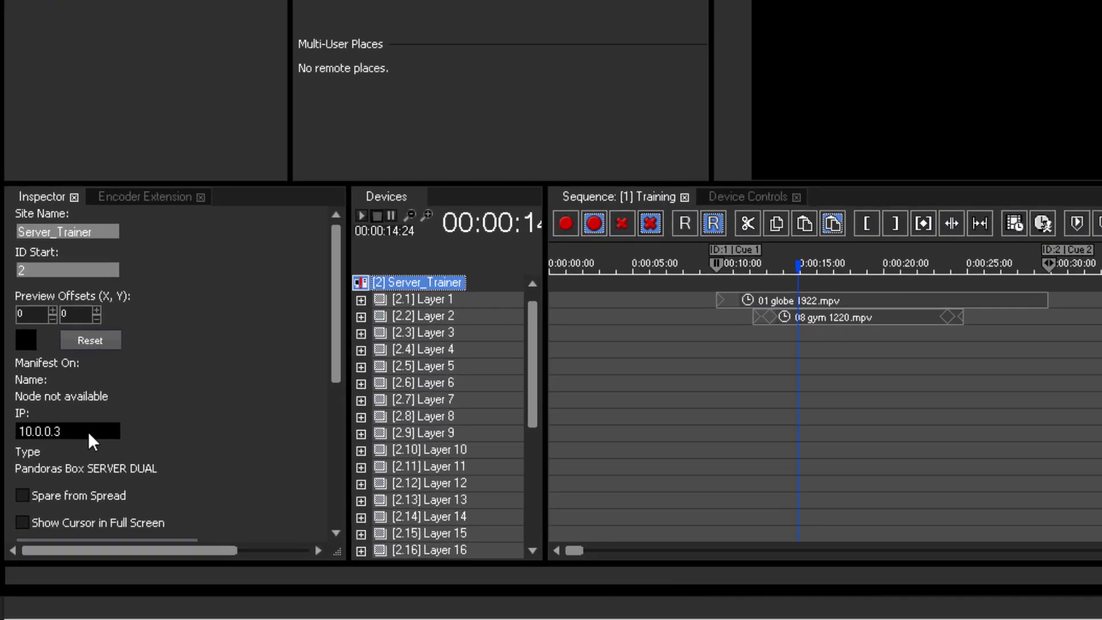
key(Return)
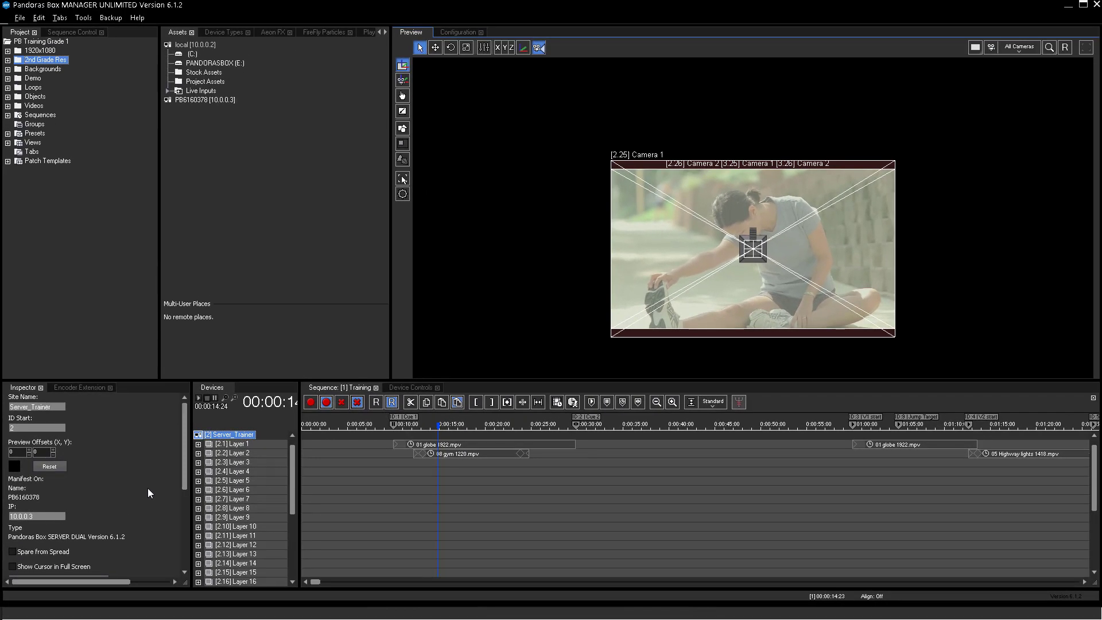
right_click(38, 63)
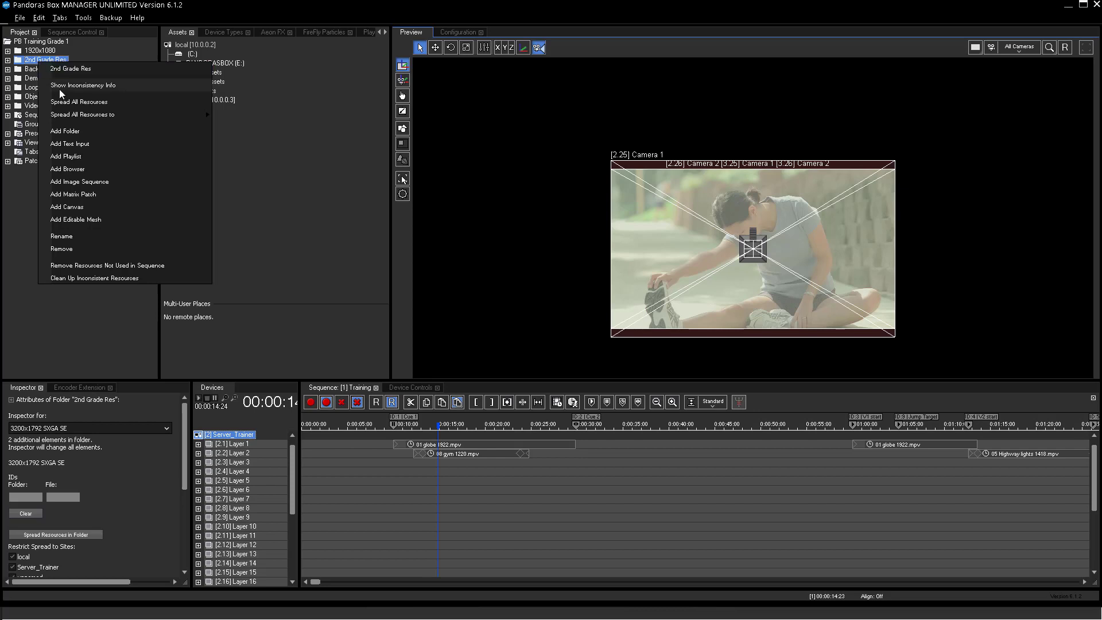
click(67, 102)
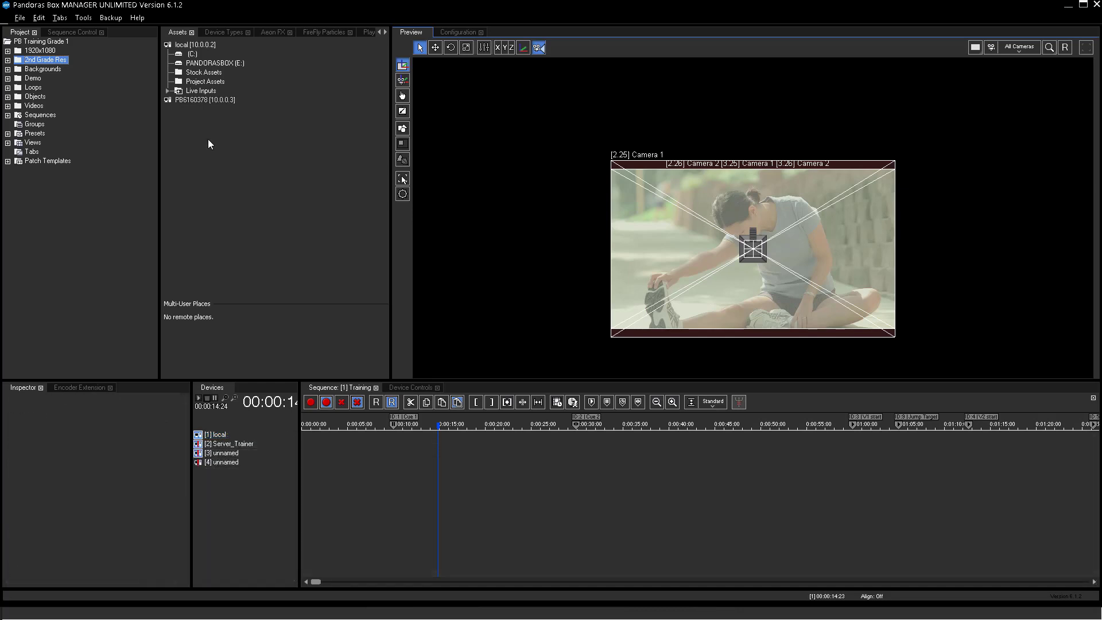
Step: Add the discovered client at 10.0.0.3 from the assets to the device list and select it
drag(212, 98, 240, 521)
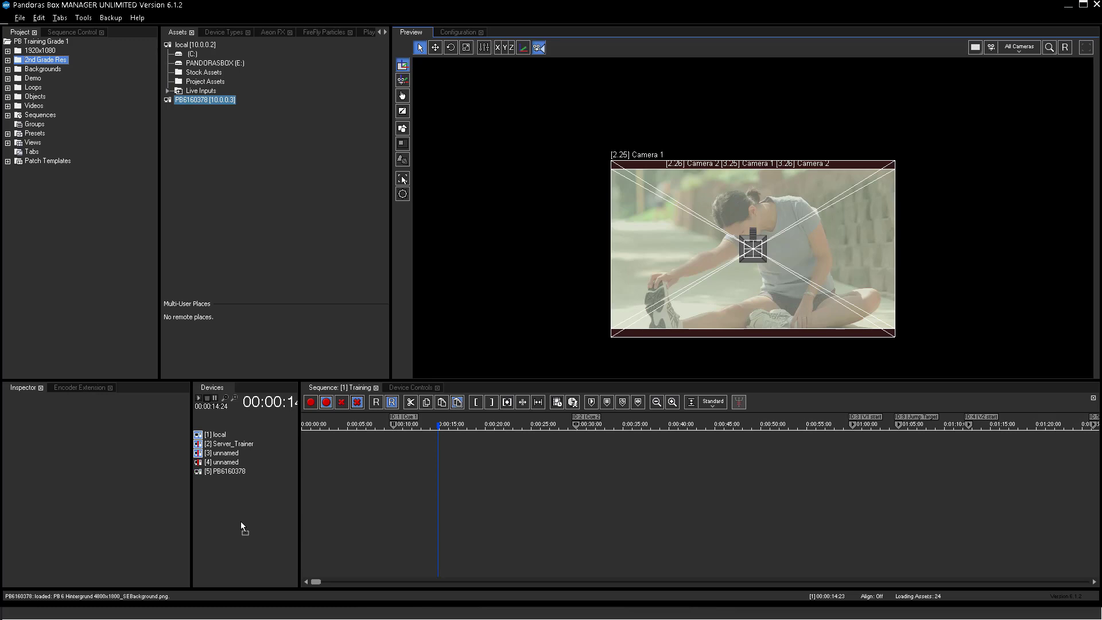
click(227, 472)
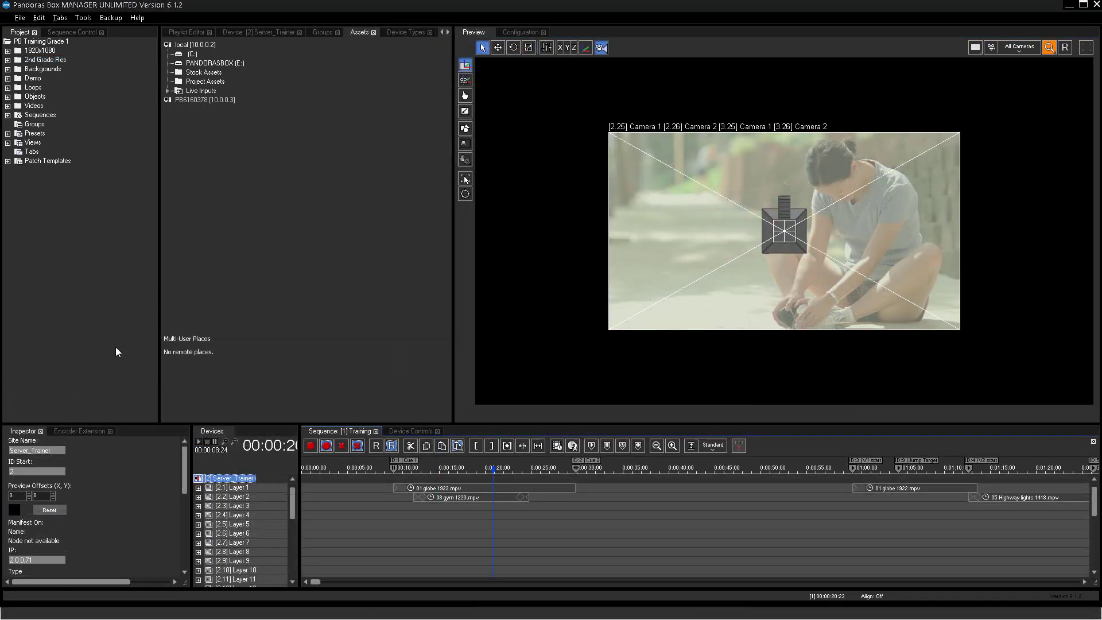
click(525, 33)
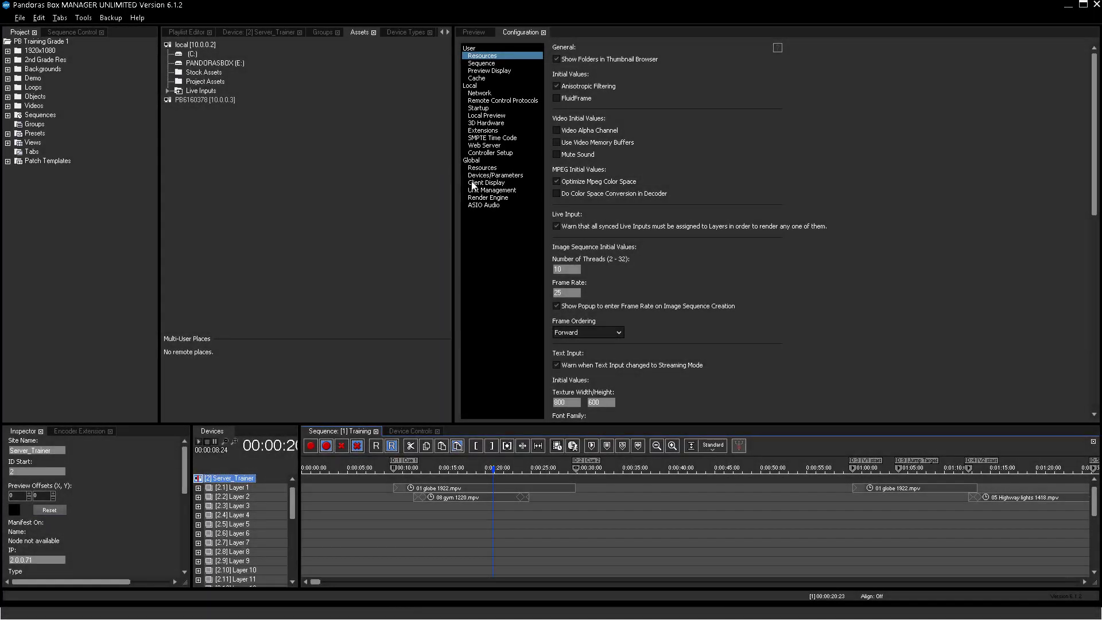
click(480, 198)
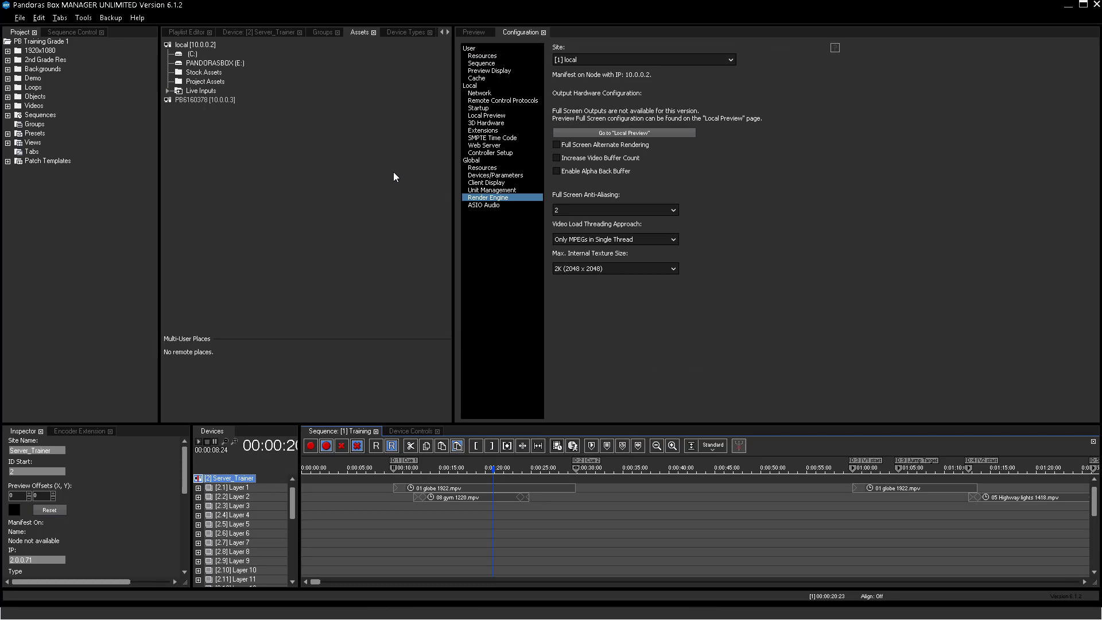
click(543, 32)
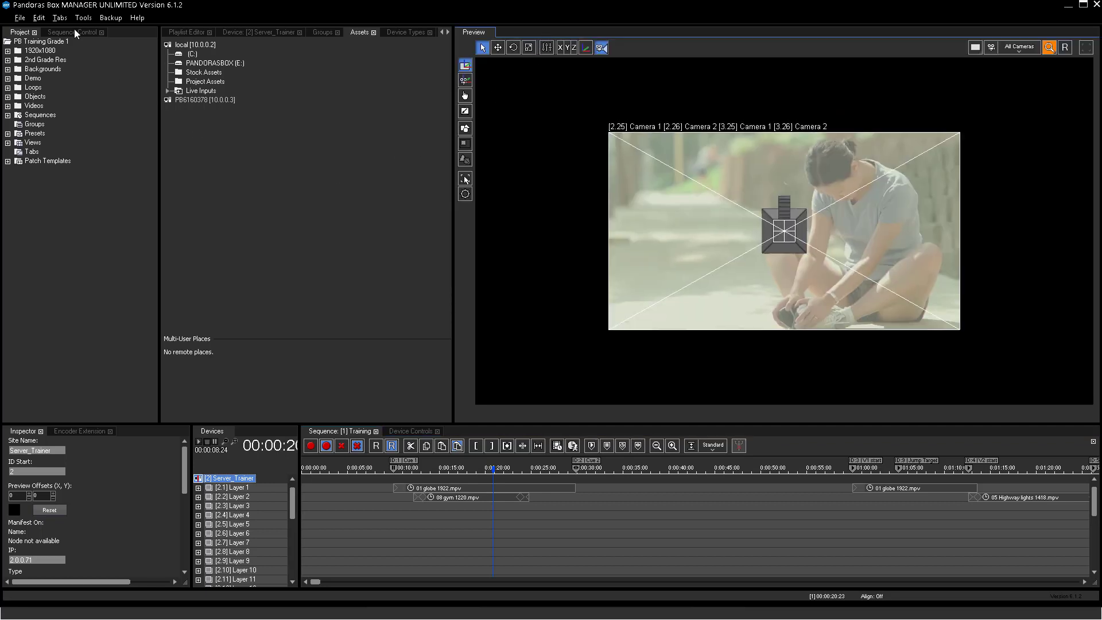
Step: Open the global Render Engine configuration and show the settings for the Server_Trainer site
click(59, 18)
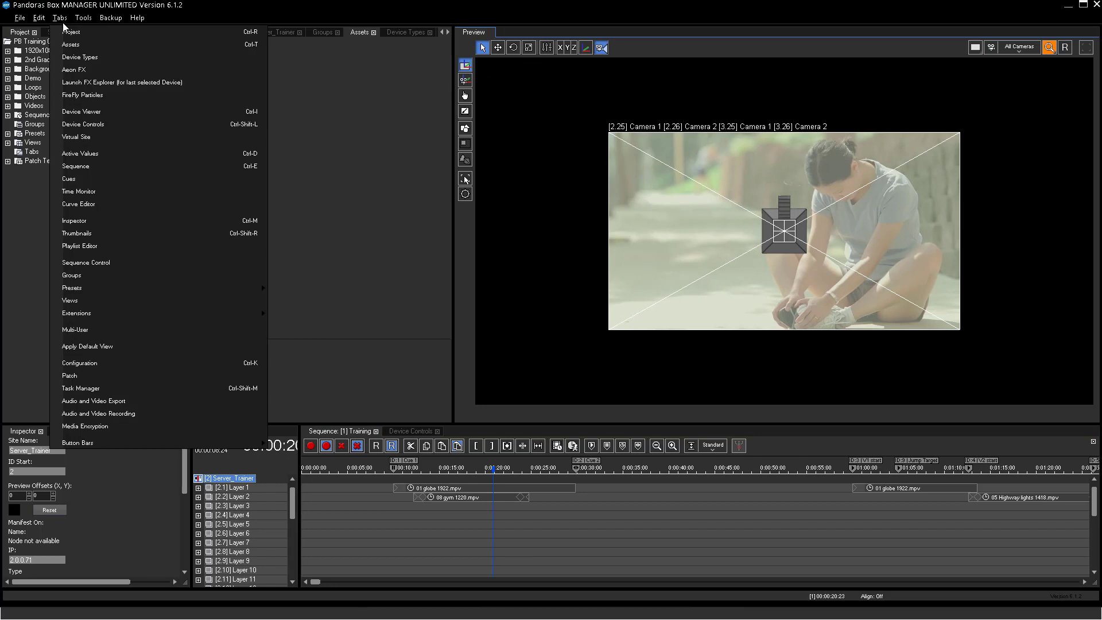
click(74, 346)
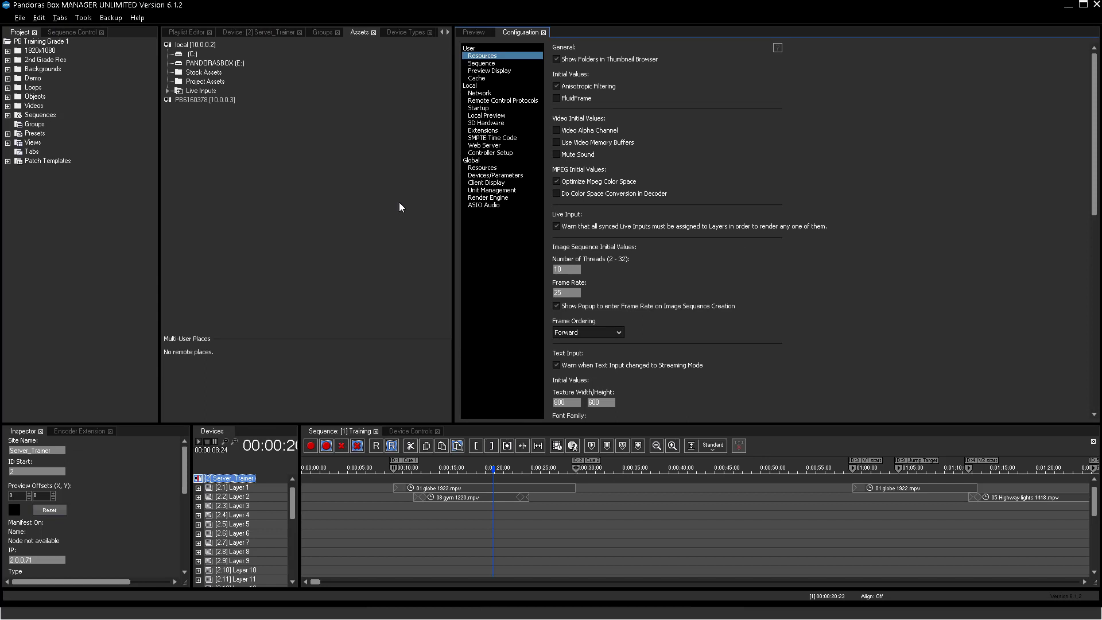
click(479, 198)
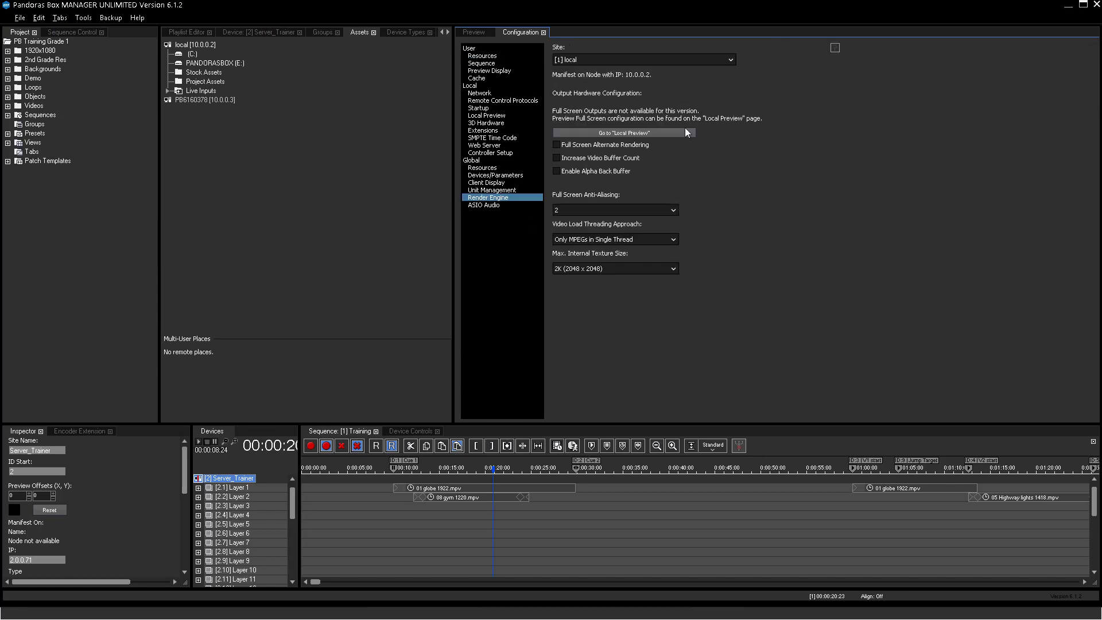
click(731, 60)
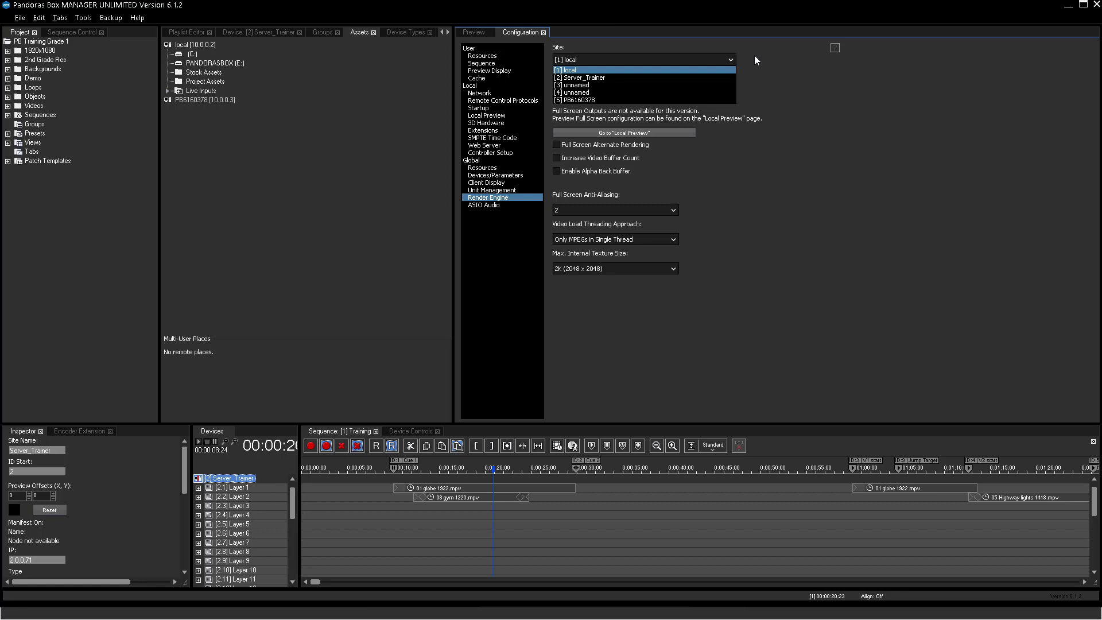
click(719, 78)
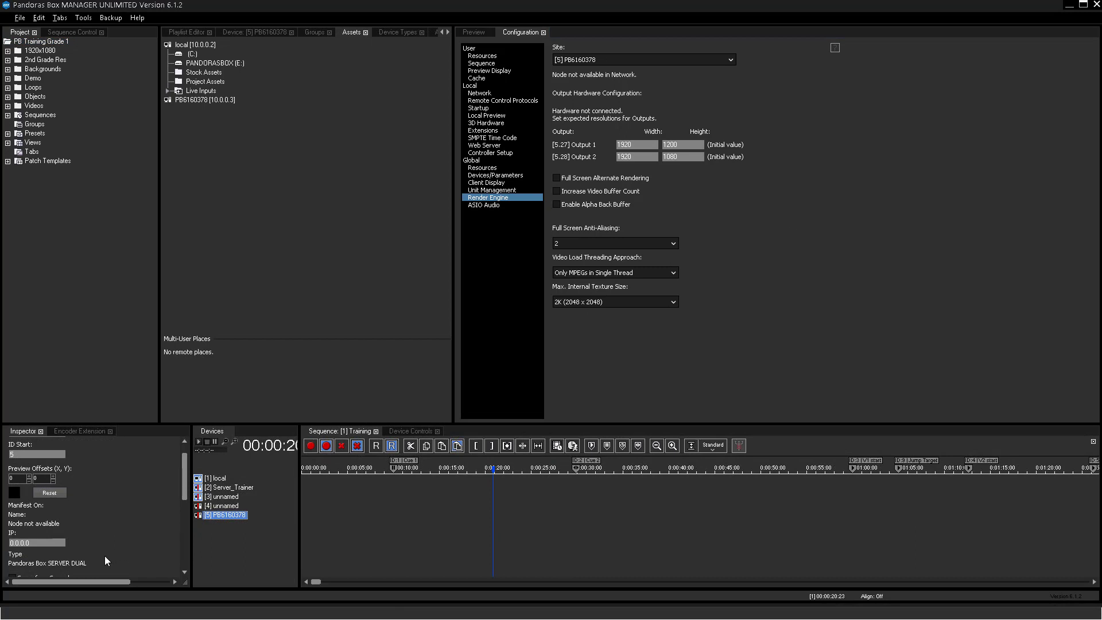
Step: Set the IP of the selected fifth site to 10.0.0.3
click(61, 543)
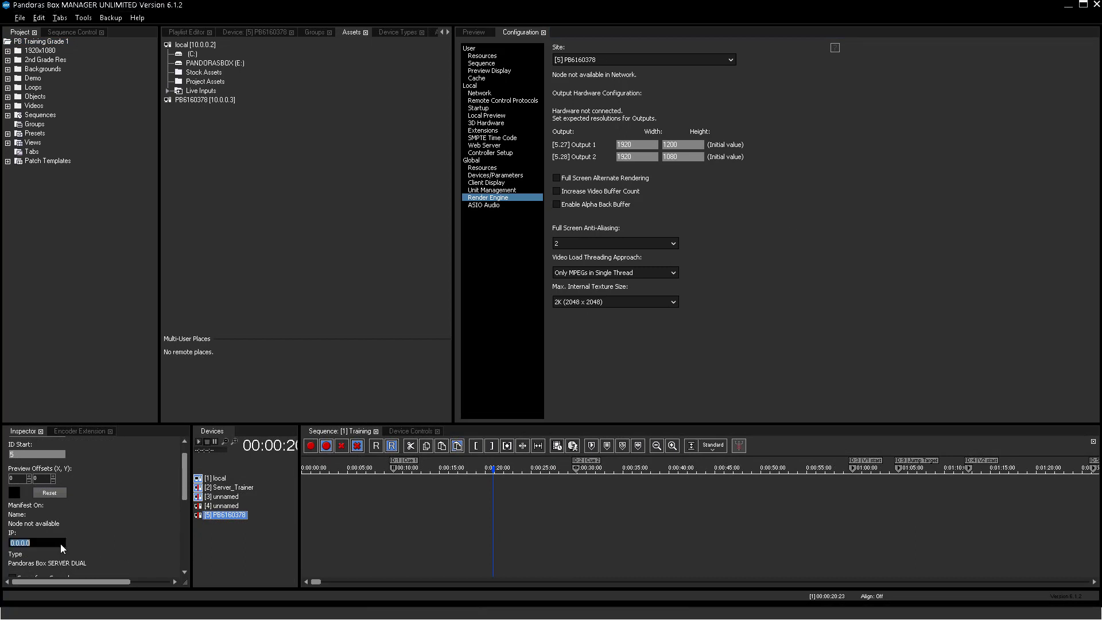
text(10.0.0.3)
key(Return)
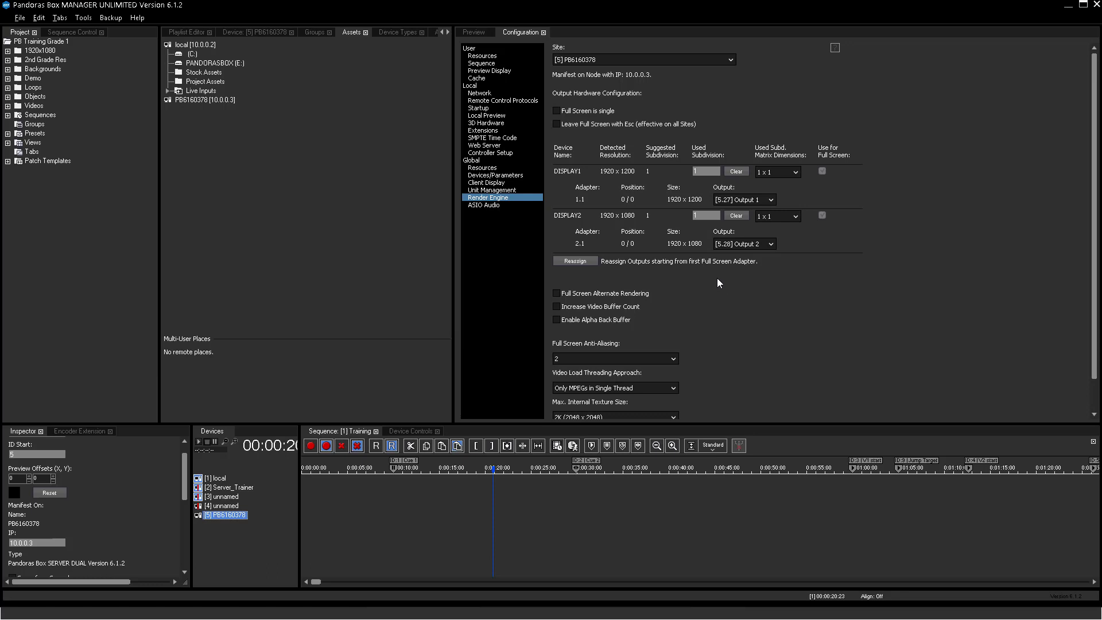
Step: Switch the Render Engine configuration to the Server_Trainer site
click(710, 61)
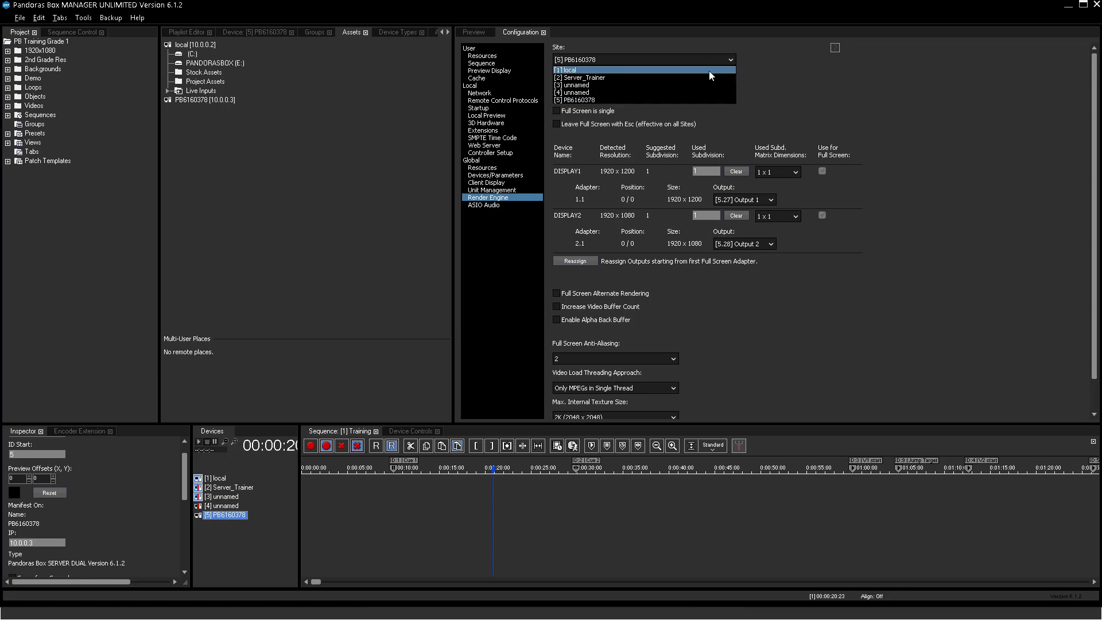
click(707, 75)
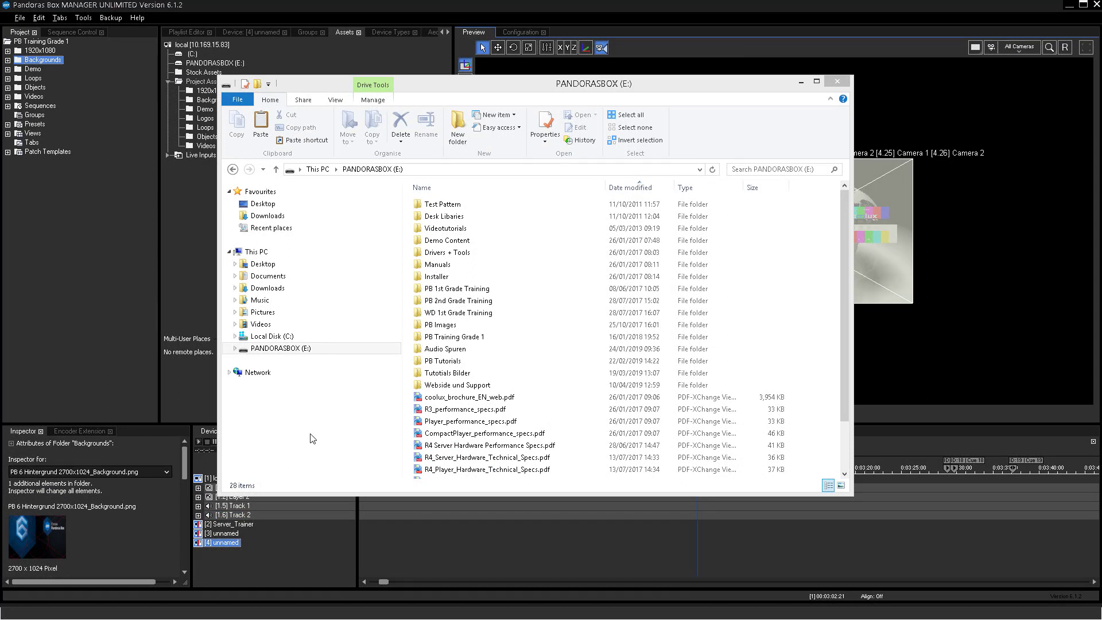
Step: Copy all three resolution folders from PB 2nd Grade Training on the PANDORASBOX (E:) drive
double_click(472, 301)
drag(475, 278, 465, 201)
key(ctrl+c)
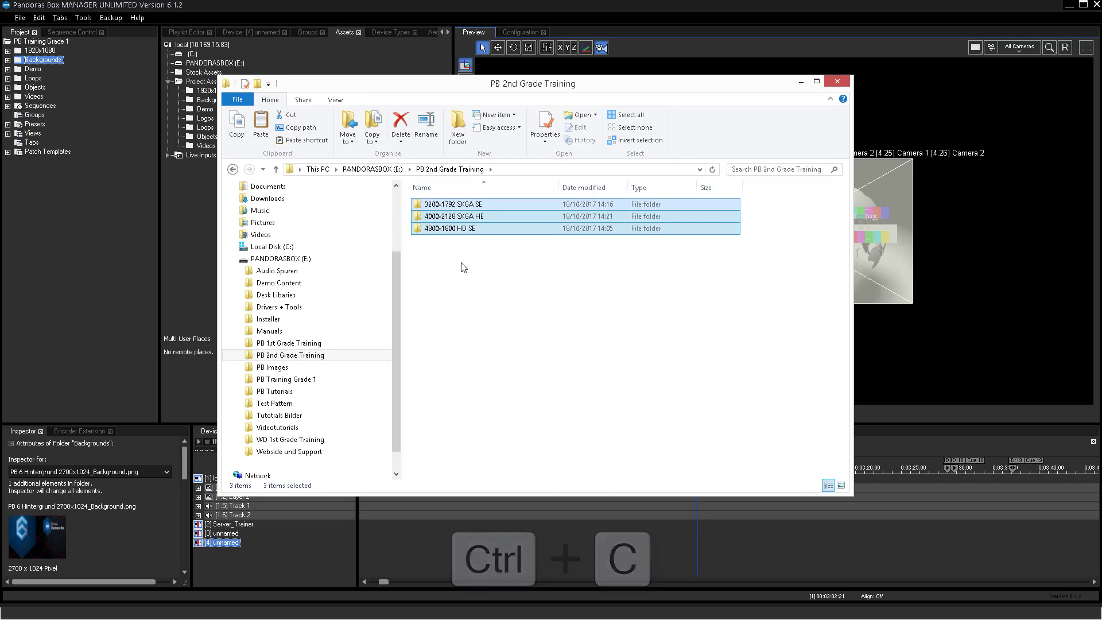
Step: Paste the copied folders into C:\coolux\content\projects\PB Training Grade 1\assets
click(281, 247)
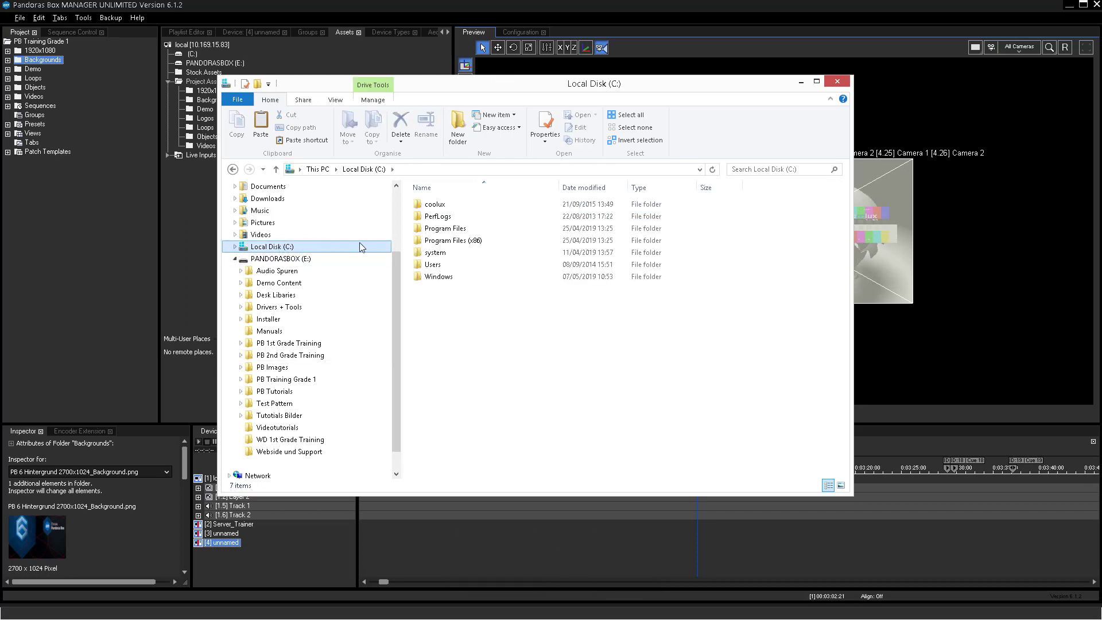
double_click(432, 206)
double_click(432, 205)
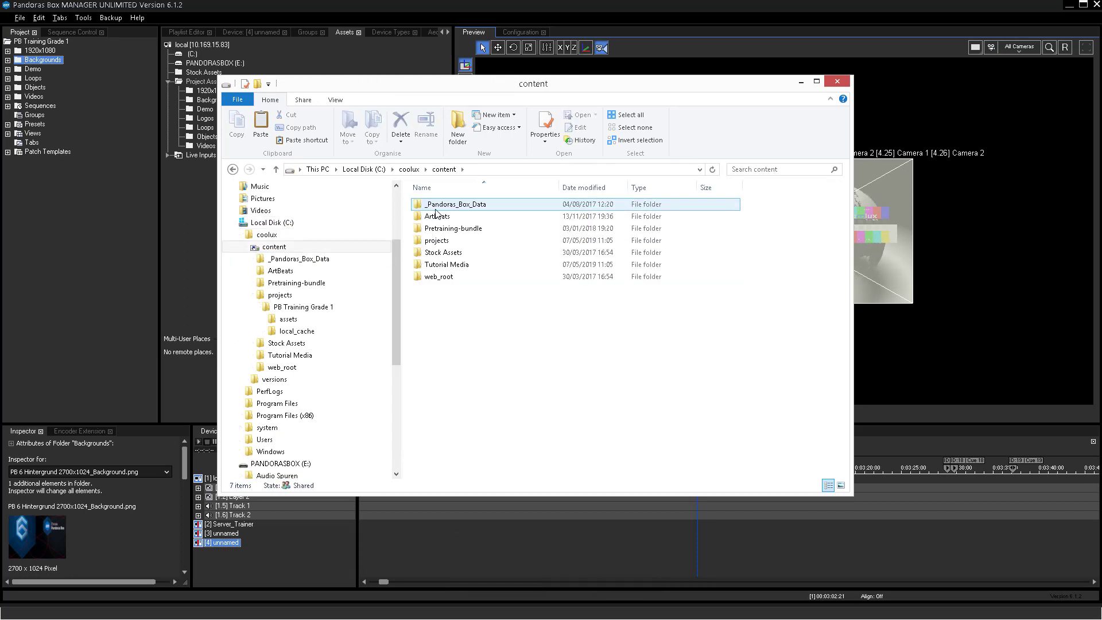
click(442, 241)
double_click(442, 241)
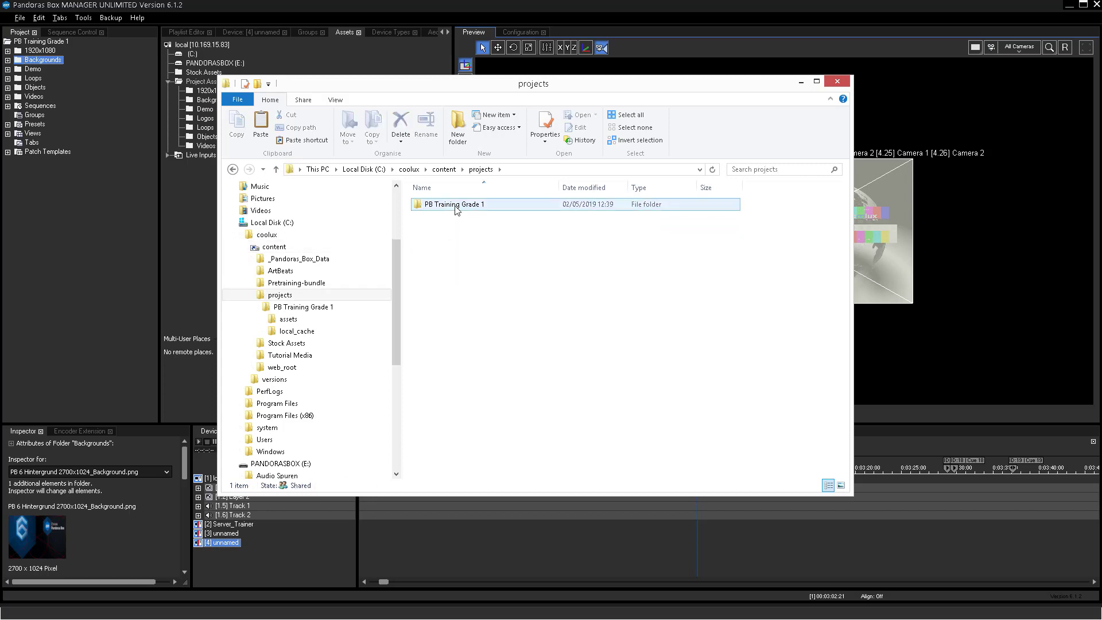
double_click(454, 209)
double_click(455, 209)
key(ctrl+v)
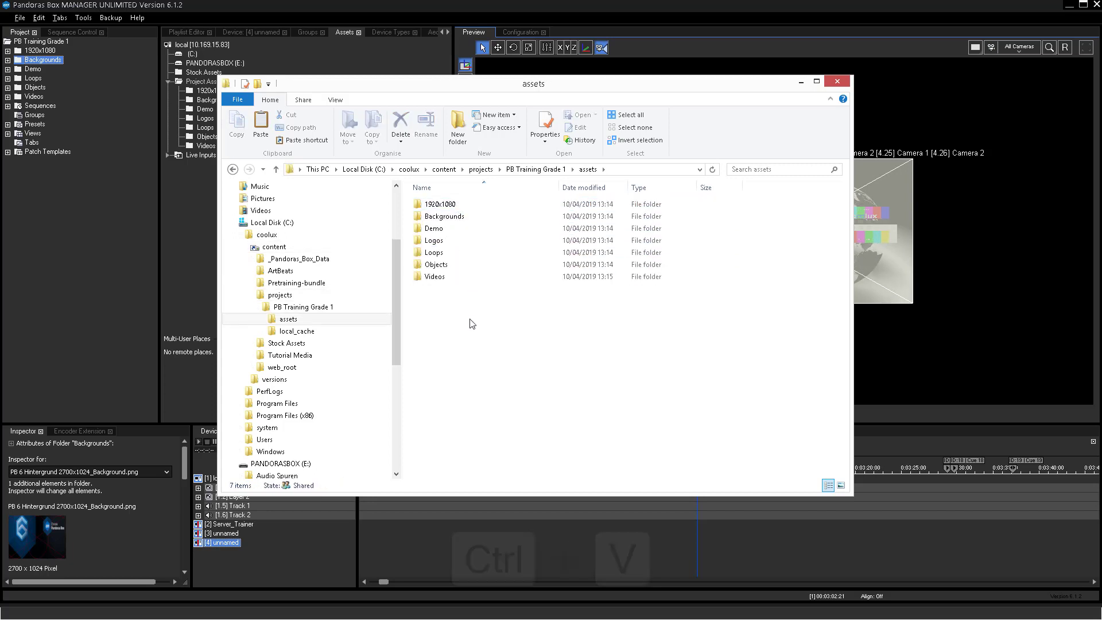
Step: Return to Pandoras Box and refresh the Project Assets folder
click(201, 218)
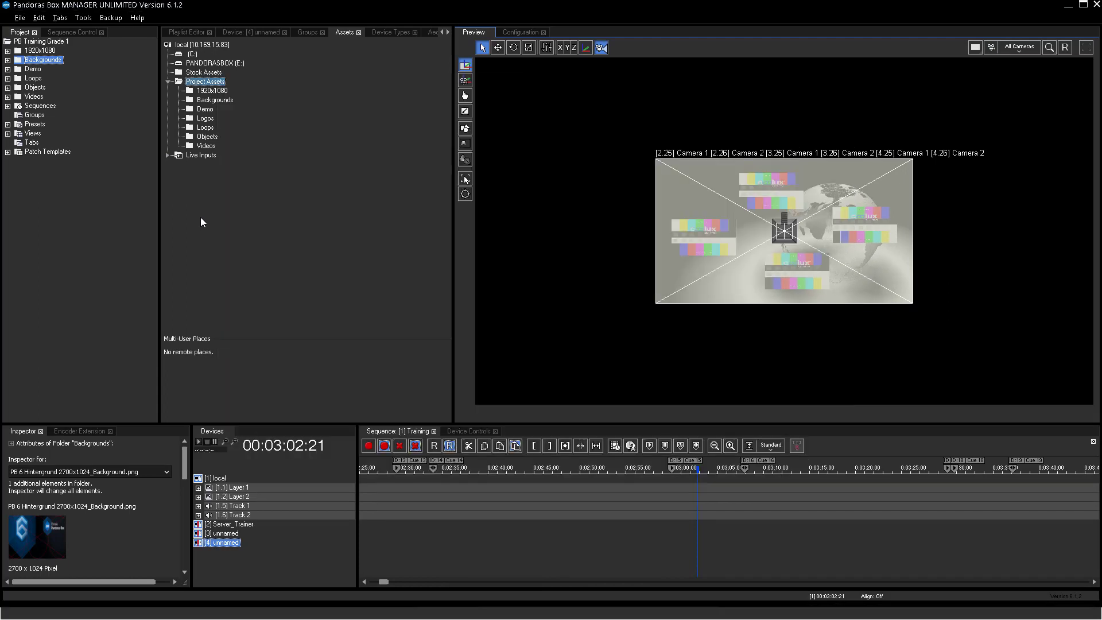
right_click(224, 84)
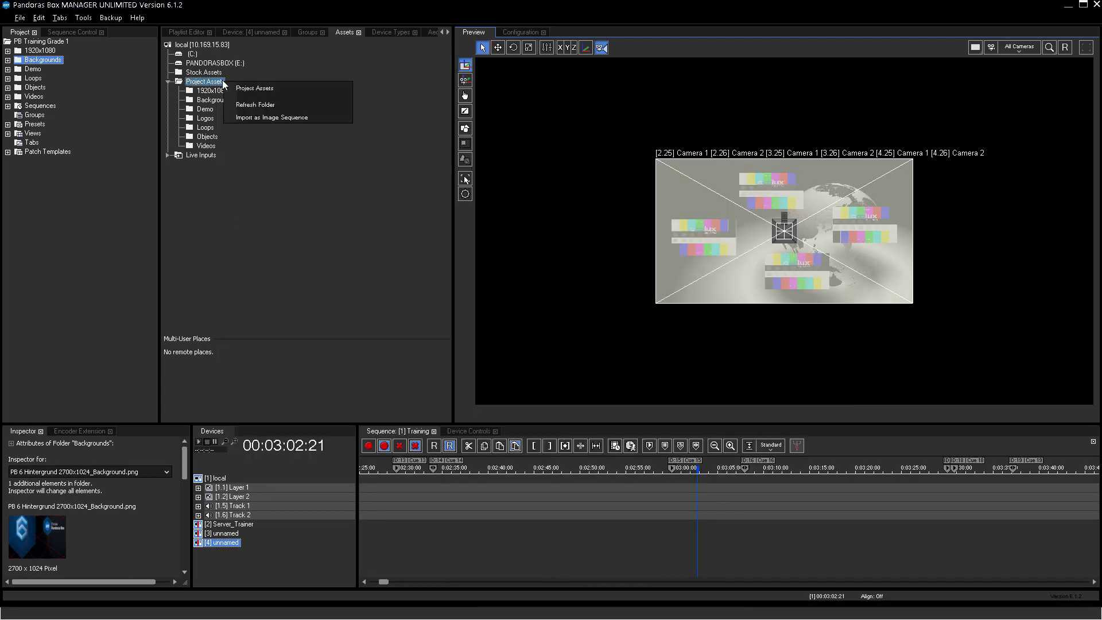
click(254, 106)
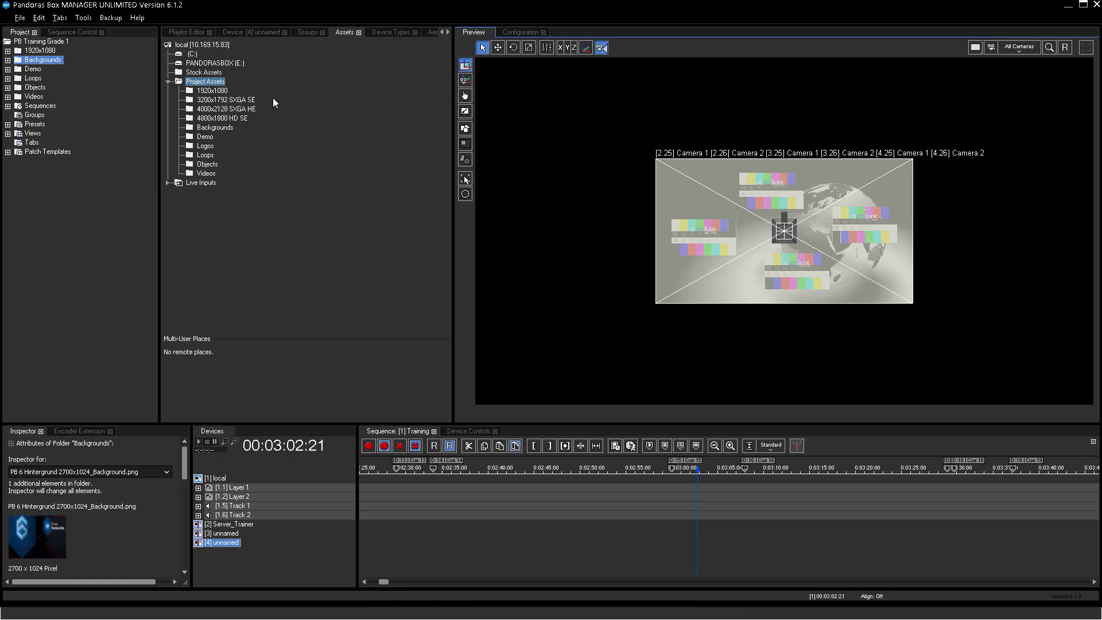
Step: Add the asset folders 3200x1792 SXGA SE, 4000x2128 SXGA HE and 4800x1800 HD SE to the project
click(250, 100)
shift+click(244, 120)
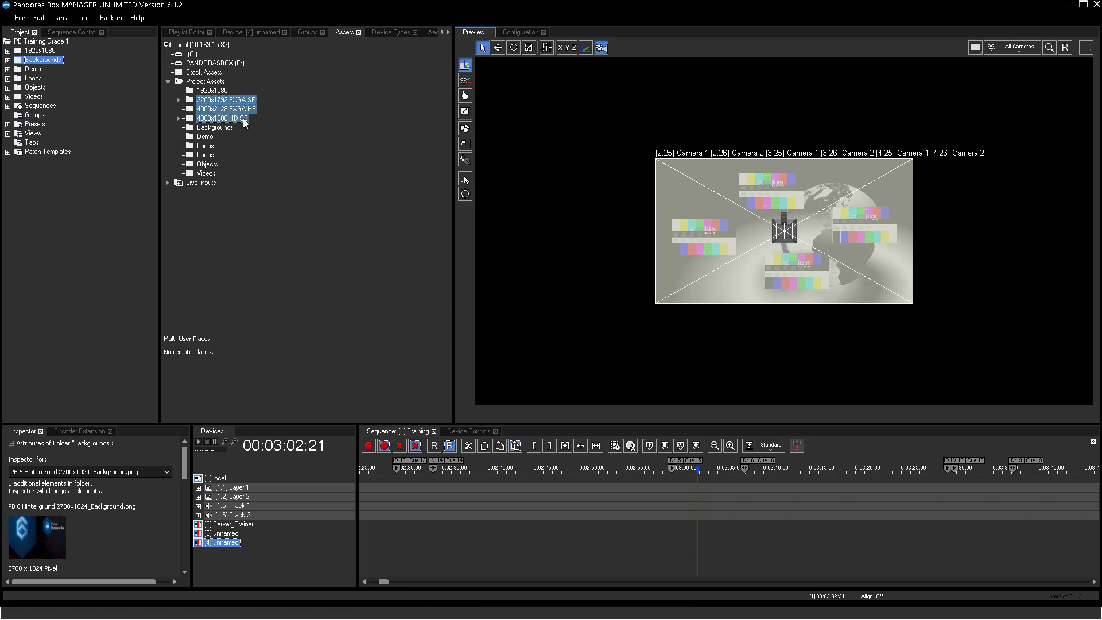
drag(236, 100, 57, 184)
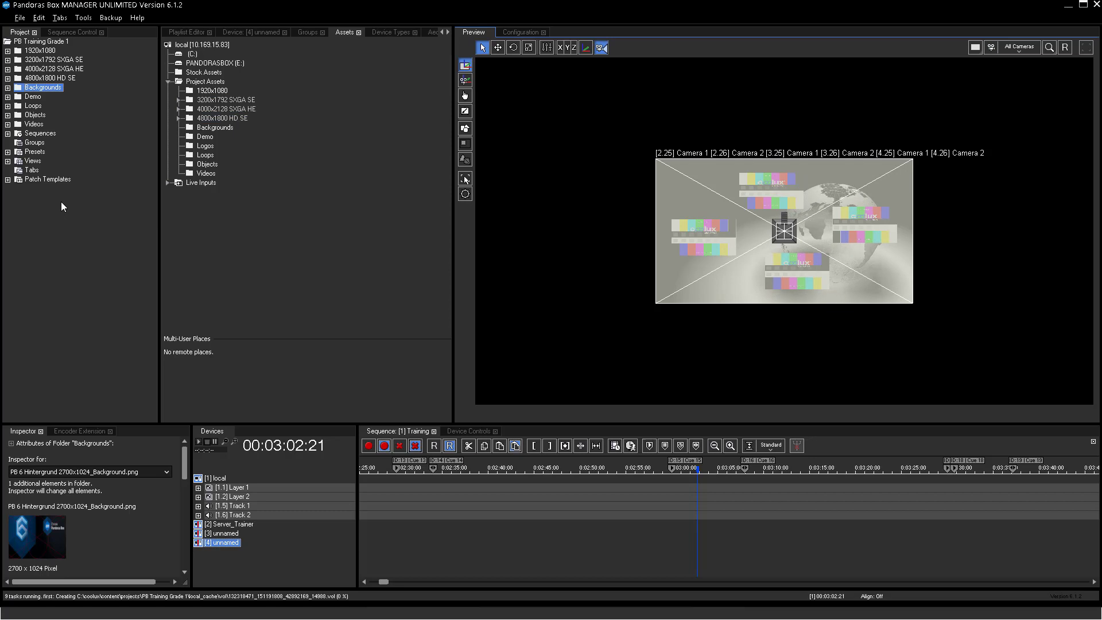
Step: Create a folder named "2nd Grade Res" in the PB Training Grade 1 project
right_click(50, 41)
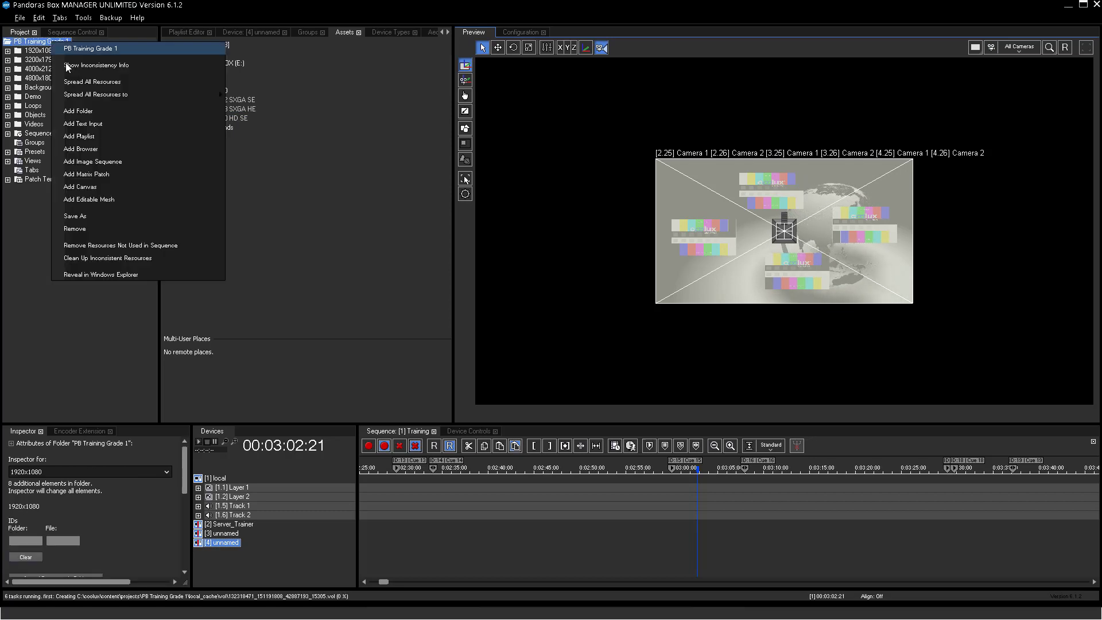
click(74, 111)
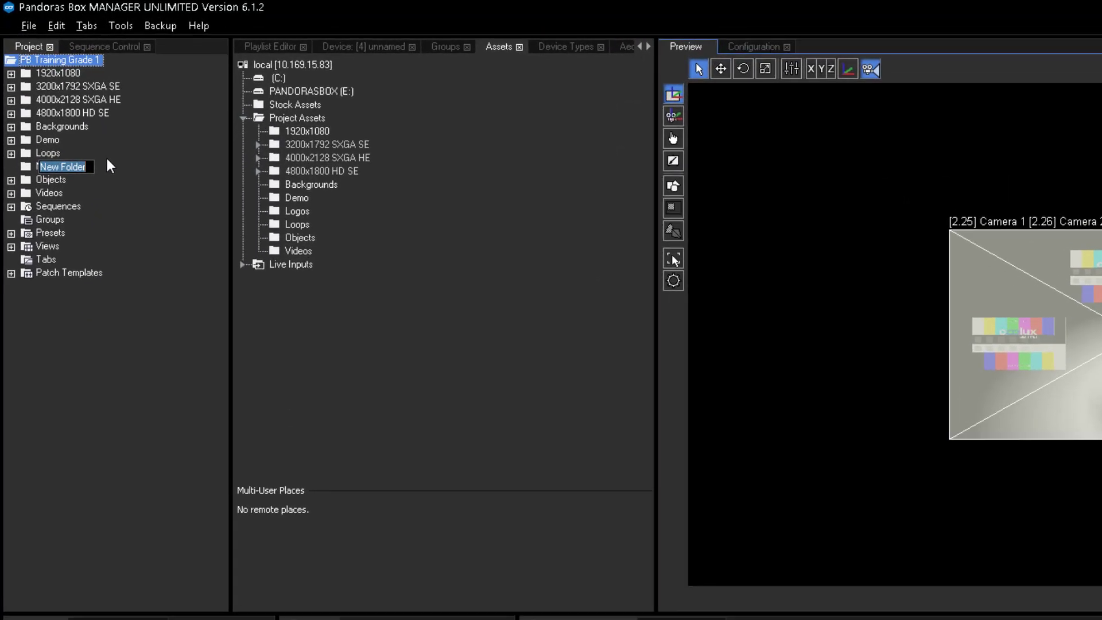
text(2nd Grad)
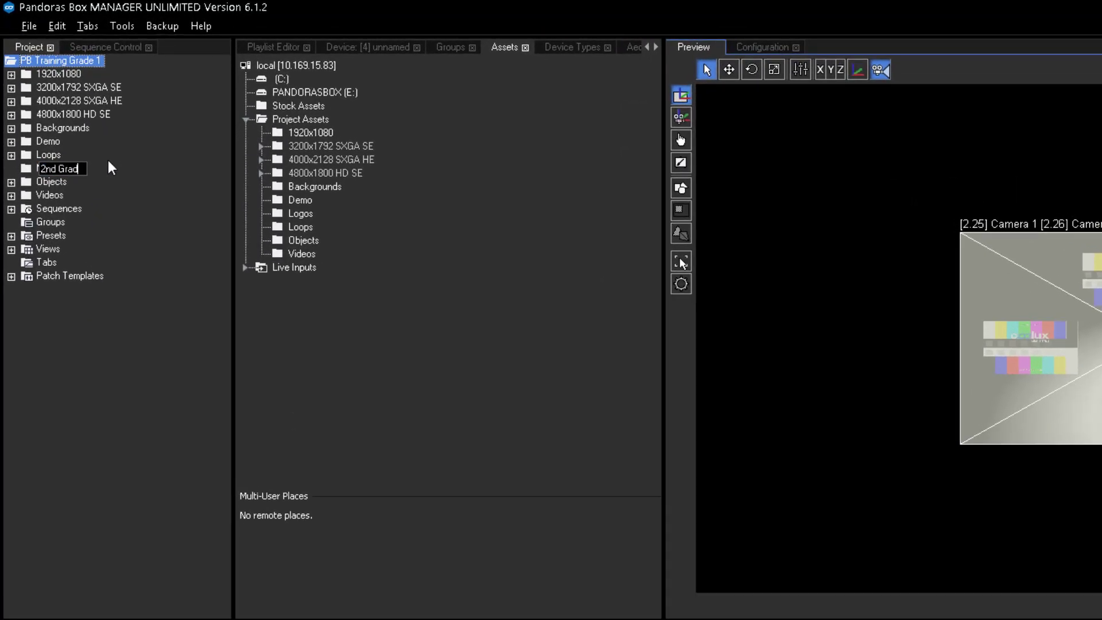
text(e Res)
key(Return)
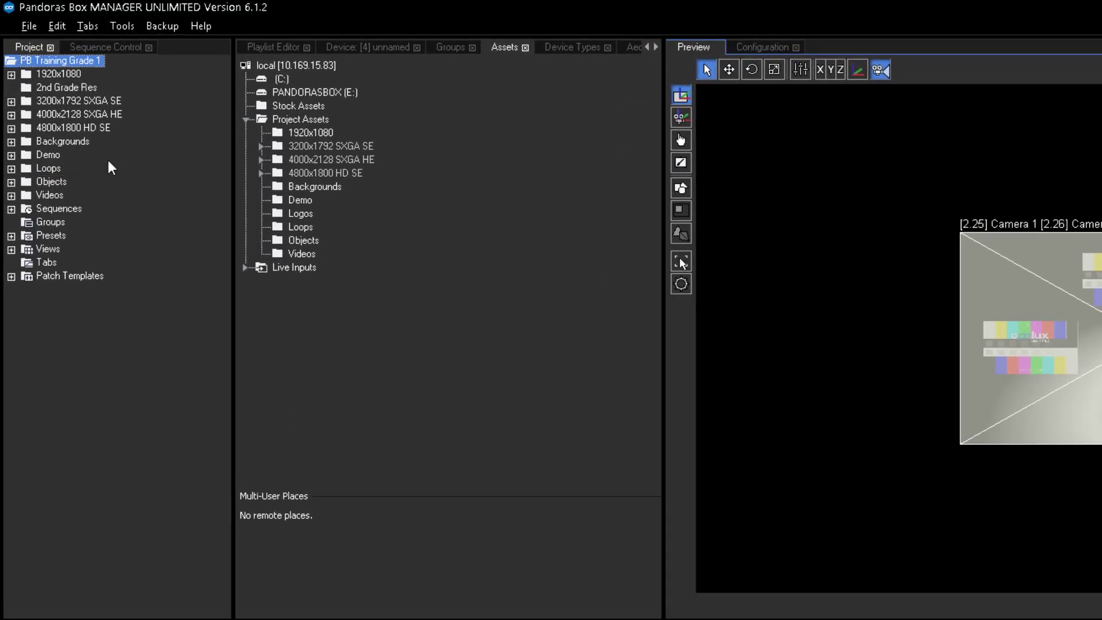
Step: Move the three imported resolution folders in the project tree into the 2nd Grade Res folder
click(106, 102)
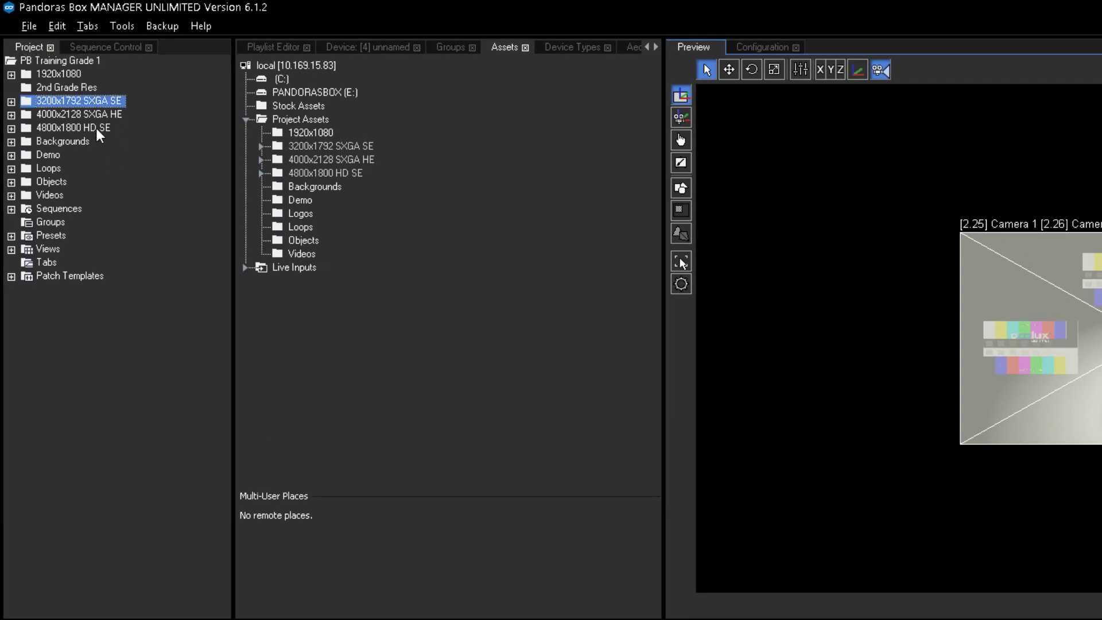
shift+click(95, 128)
drag(91, 102, 77, 88)
click(12, 87)
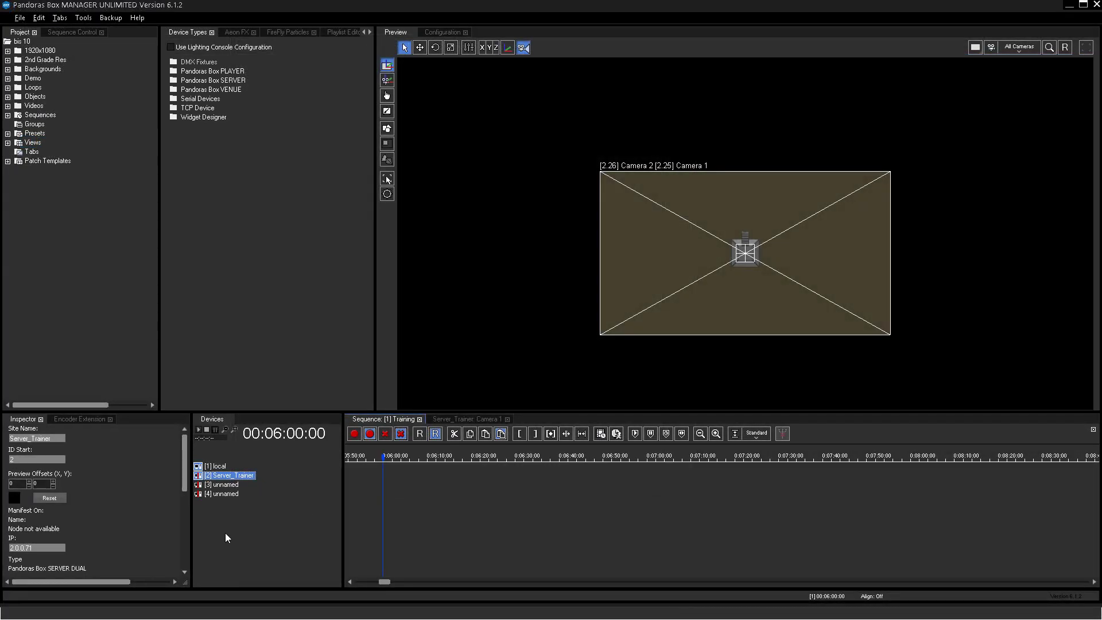
Step: Toggle the preview of the unnamed sites 3 and 4 so their cameras are shown
right_click(229, 487)
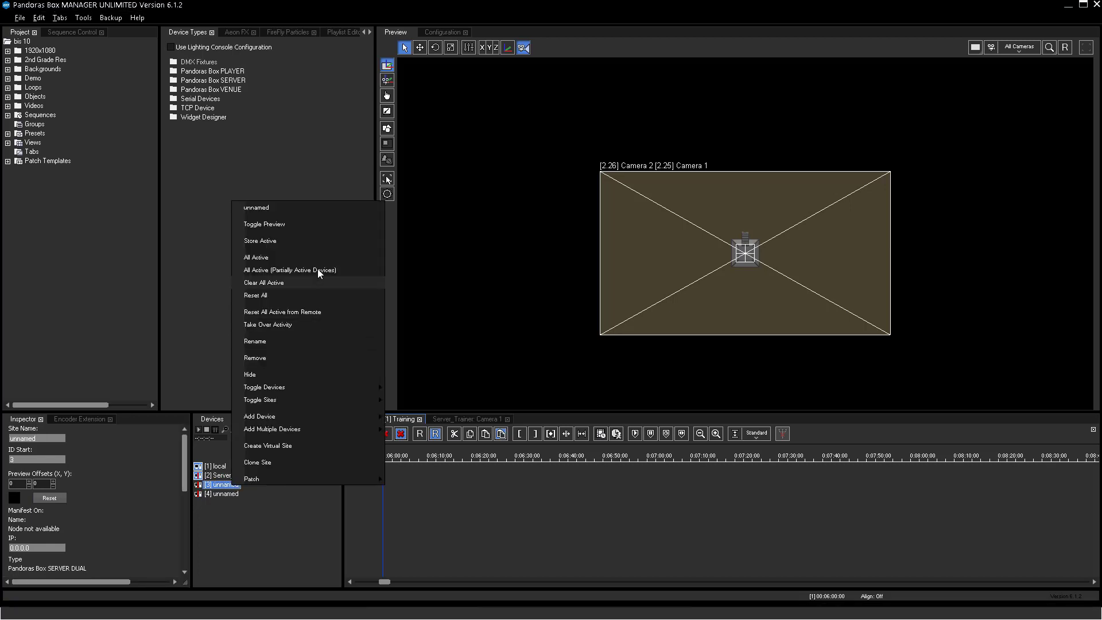
click(299, 223)
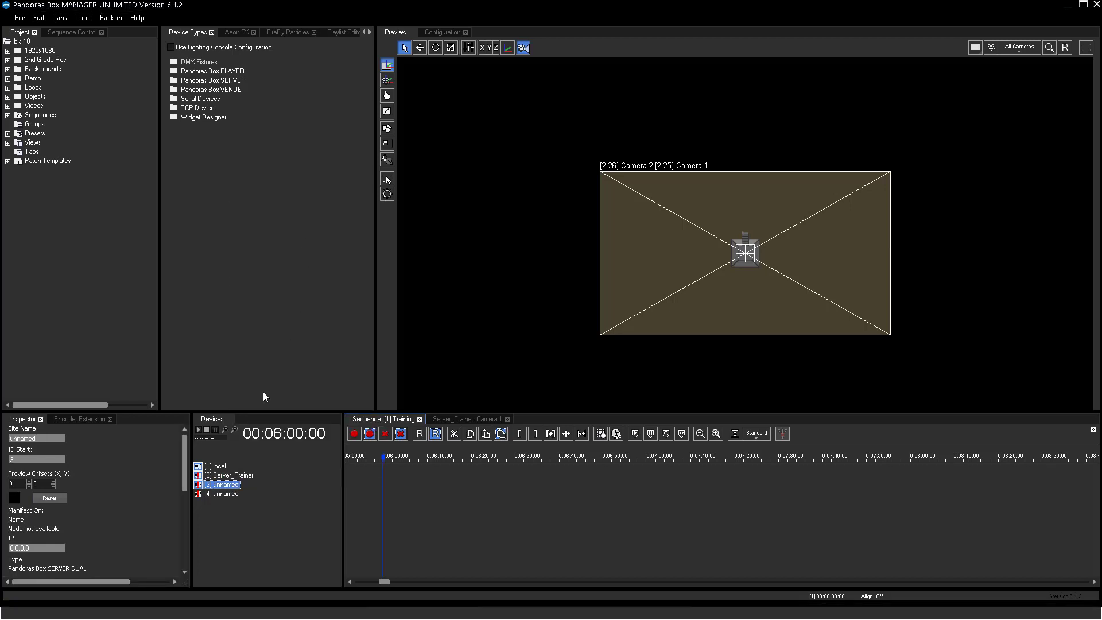
right_click(229, 493)
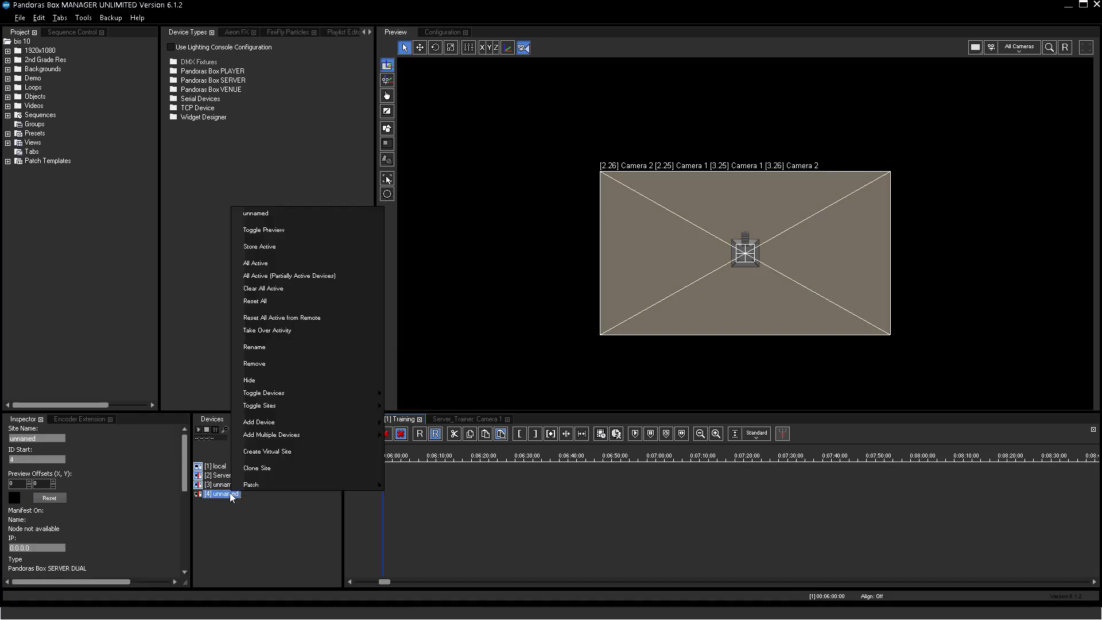
click(270, 232)
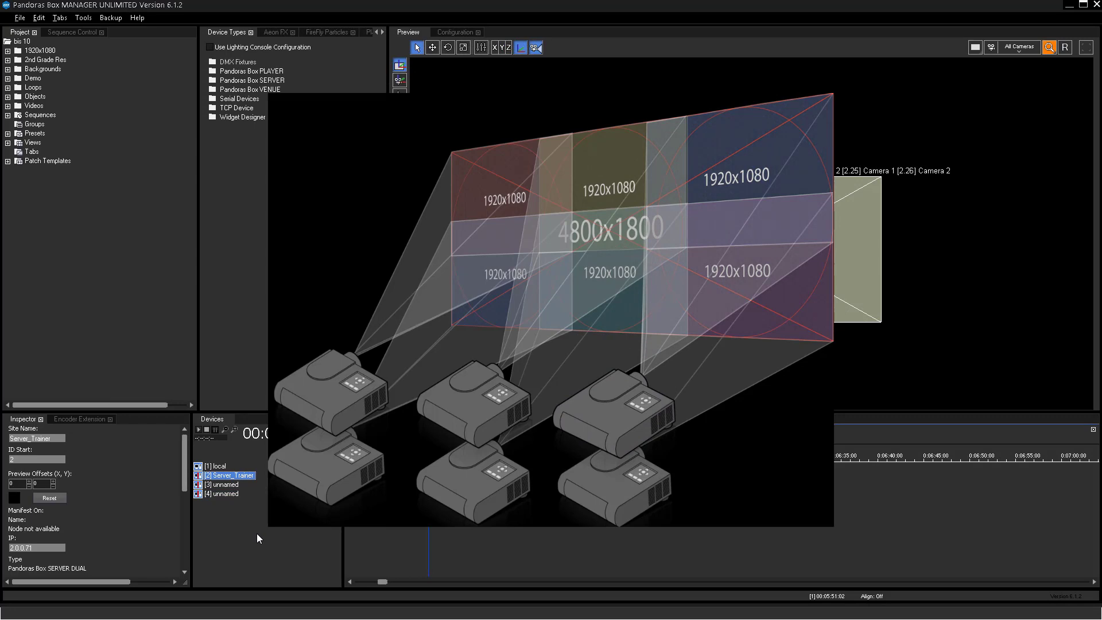
Step: Place PB 6 Hintergrund 4800x1800_SEBackground.png from 4800x1800 HD SE on Layer 1 of Server_Trainer at about 5:49 in the sequence
double_click(241, 475)
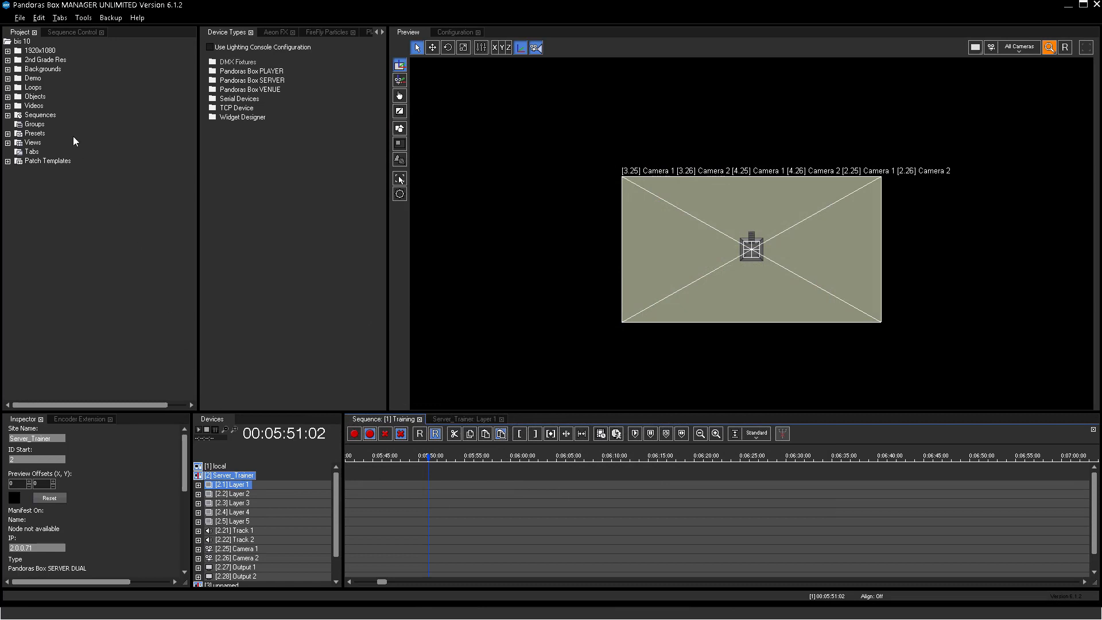
click(7, 60)
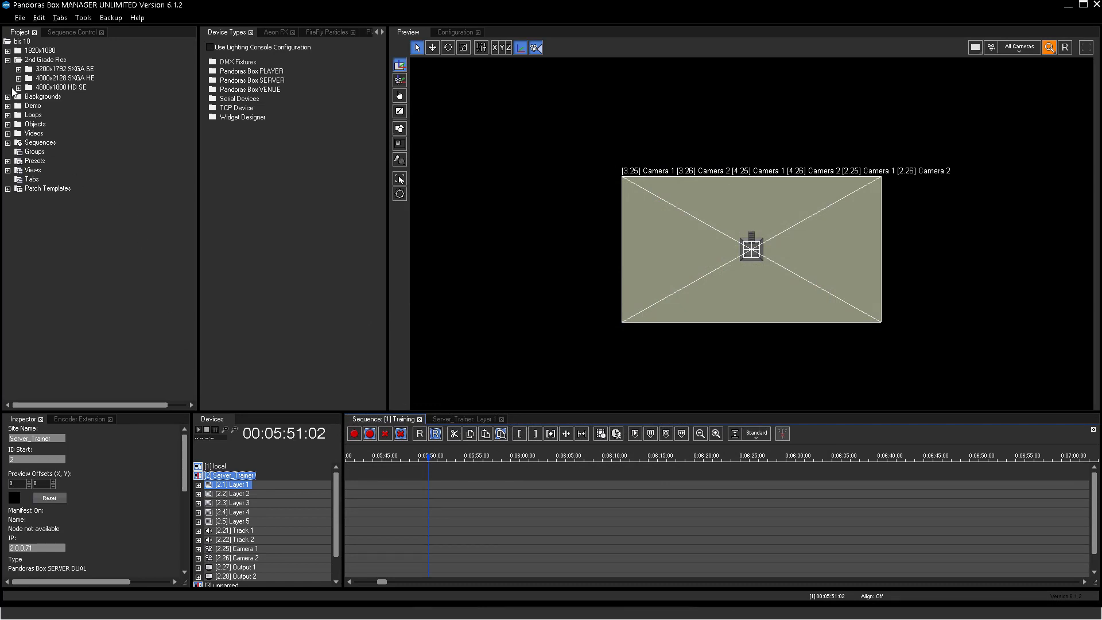
click(19, 88)
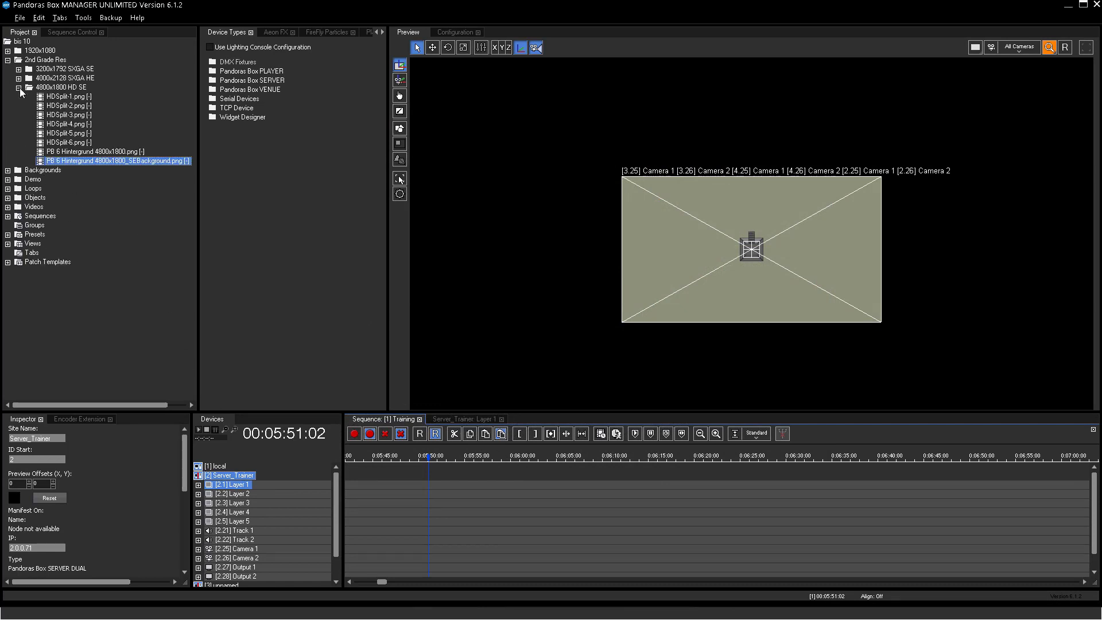
click(80, 161)
drag(374, 441, 416, 489)
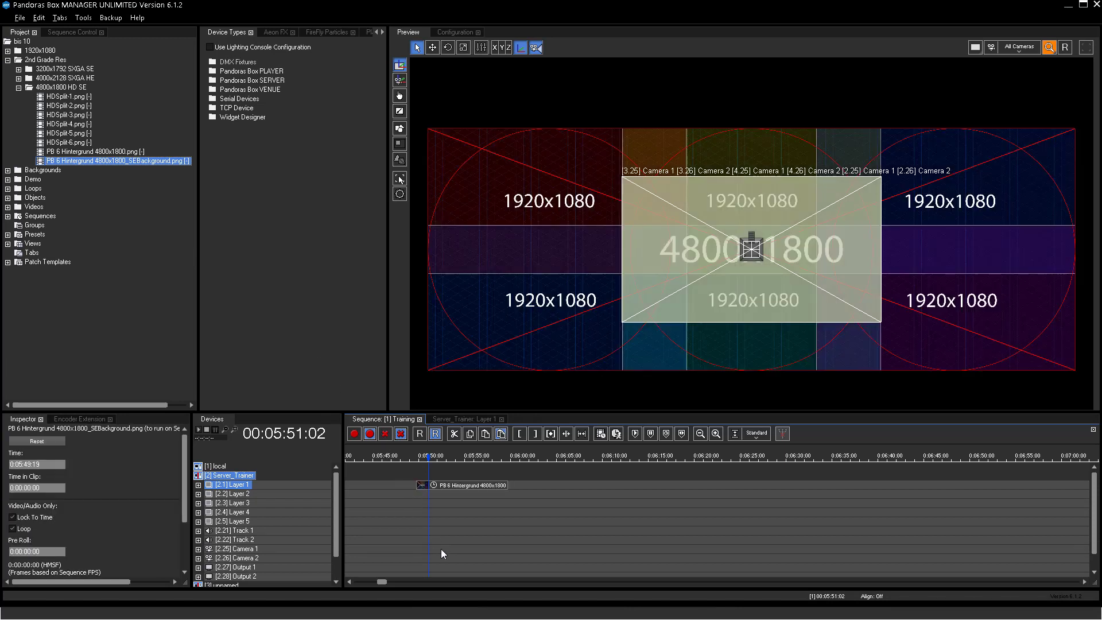
Step: Shift the lens of Server_Trainer's Camera 1 by an X offset of 4800/2 - 1920/2 px and a Y offset reaching the background's upper edge
scroll(336, 490, down, 1)
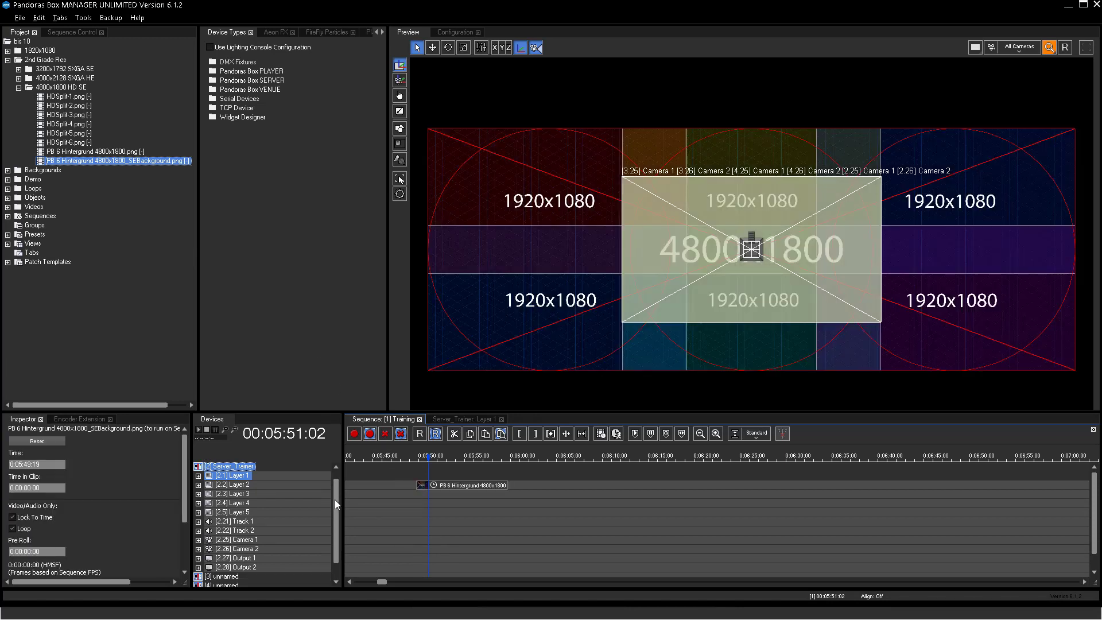
click(251, 522)
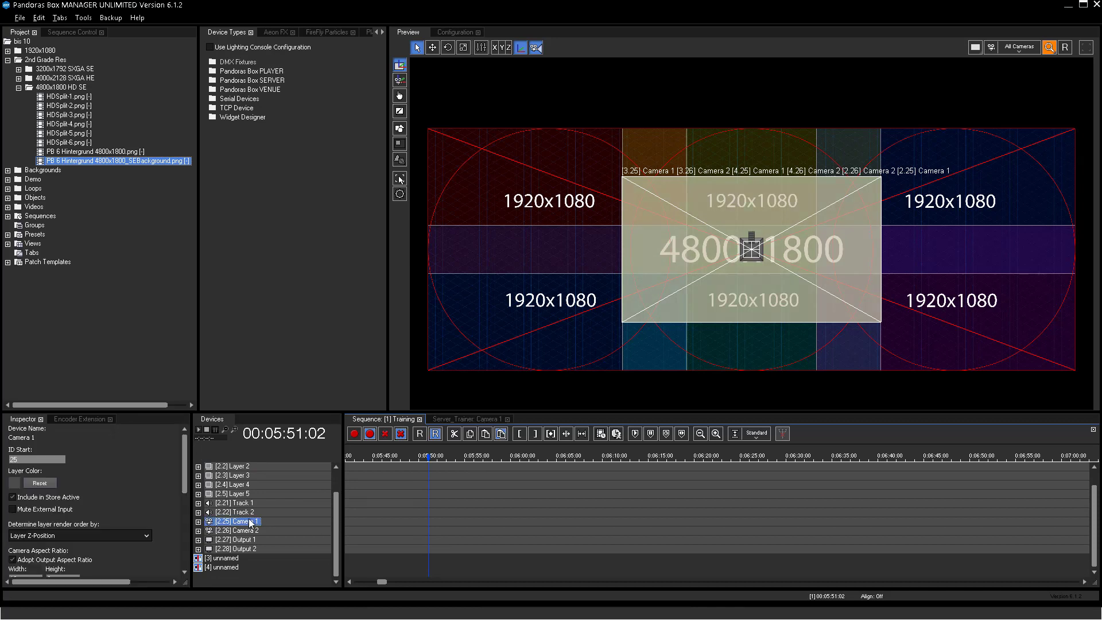
click(464, 419)
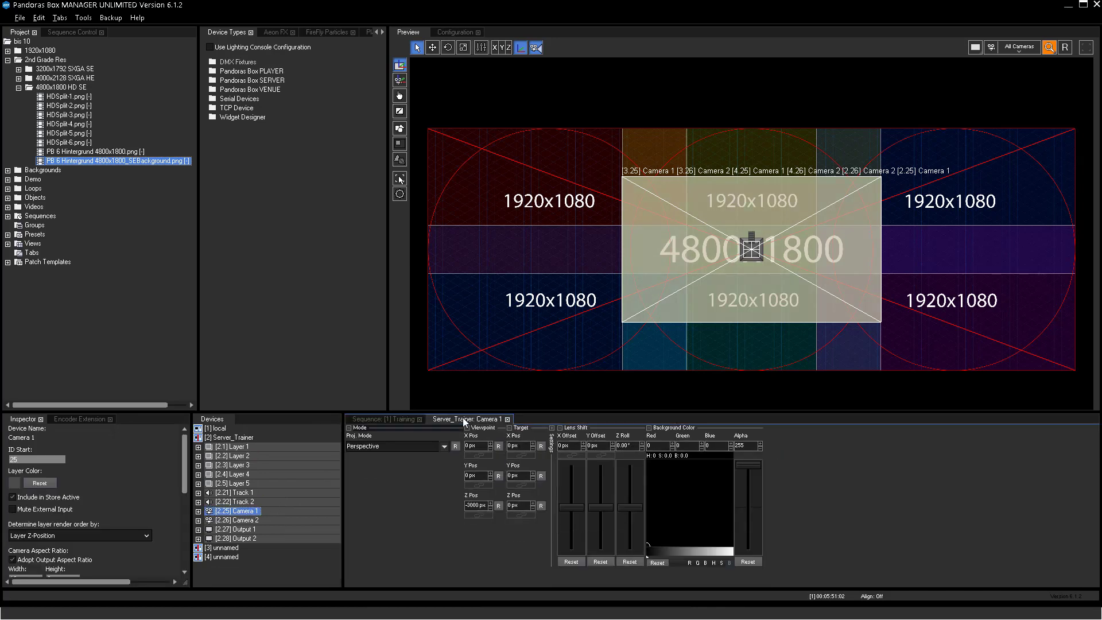
click(565, 445)
text(4800/2 - 1920/)
text(2)
key(Return)
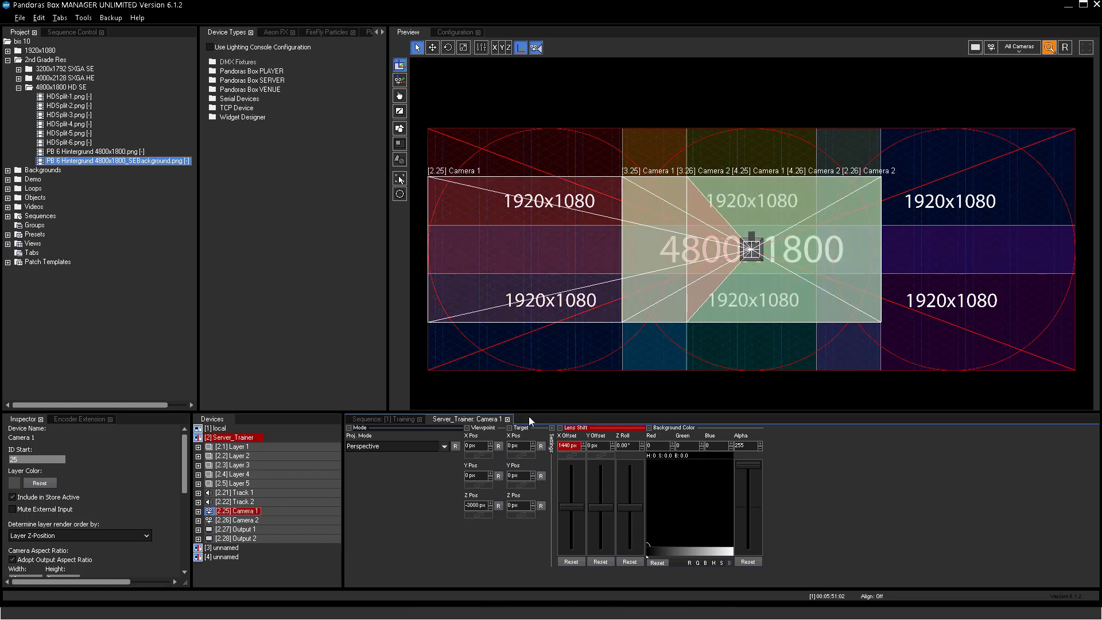
click(593, 446)
key(Return)
Step: Set the lens shift Y offset of Server_Trainer's Camera 2 to 360 px
click(271, 520)
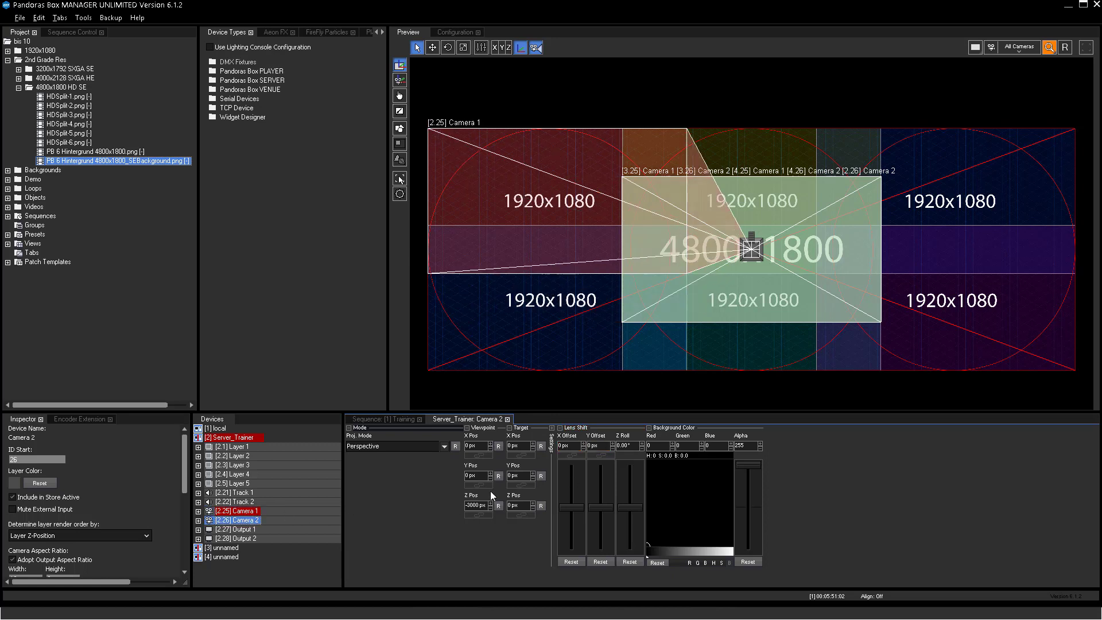
click(594, 446)
text(360)
key(Return)
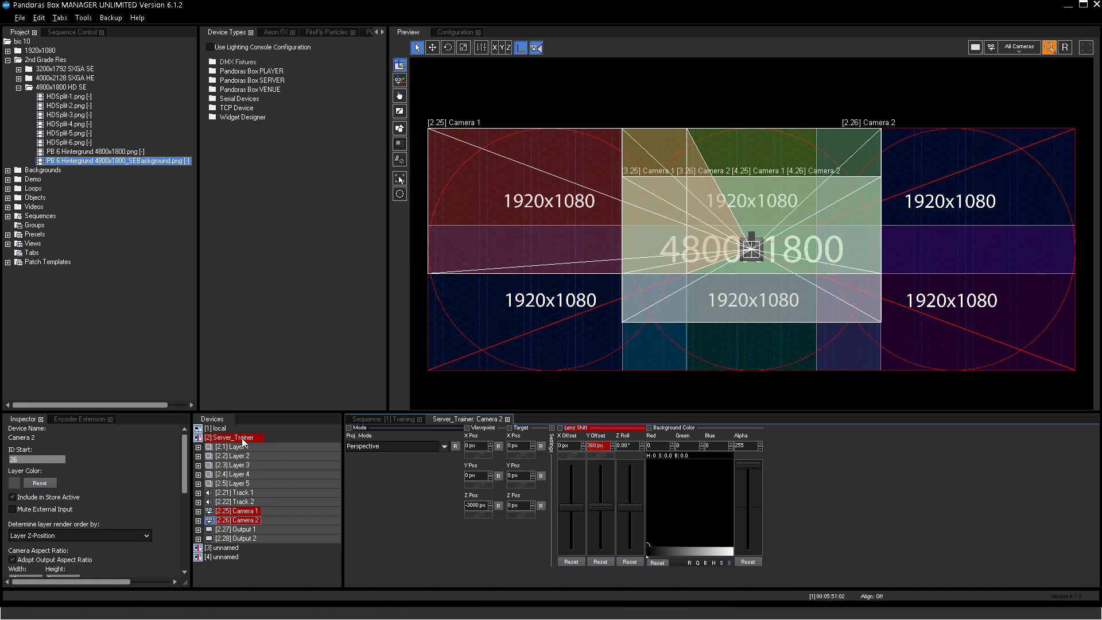
Step: Set the lens shift of Camera 1 on site 3 to X offset -1440 px and Y offset 360 px
click(241, 438)
click(241, 447)
click(245, 512)
click(568, 446)
text(-1440)
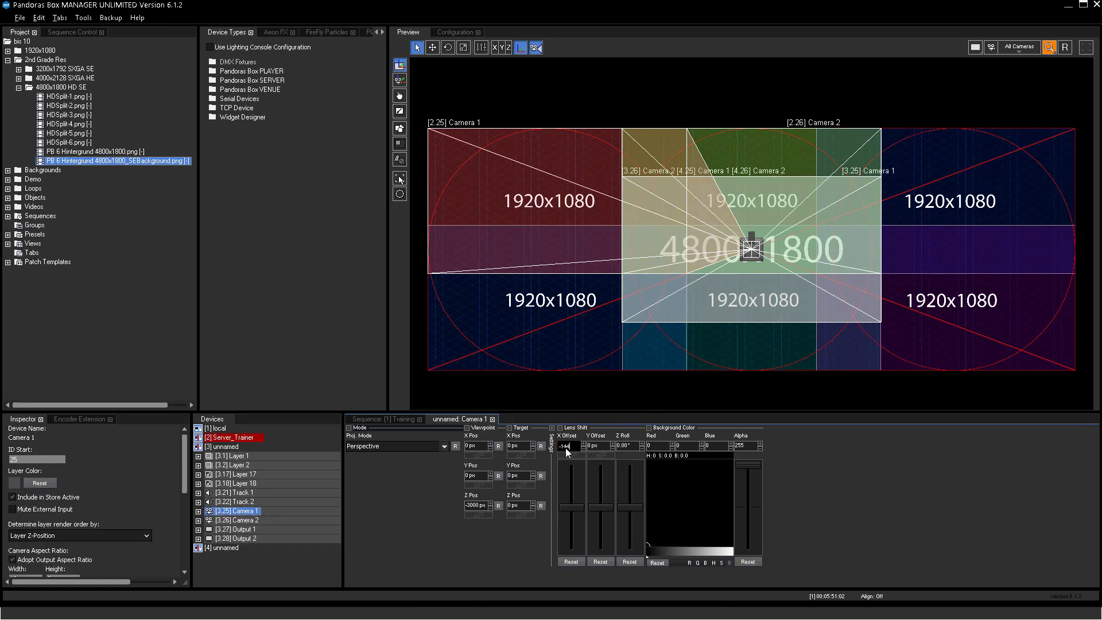
key(Return)
click(596, 445)
text(360)
key(Return)
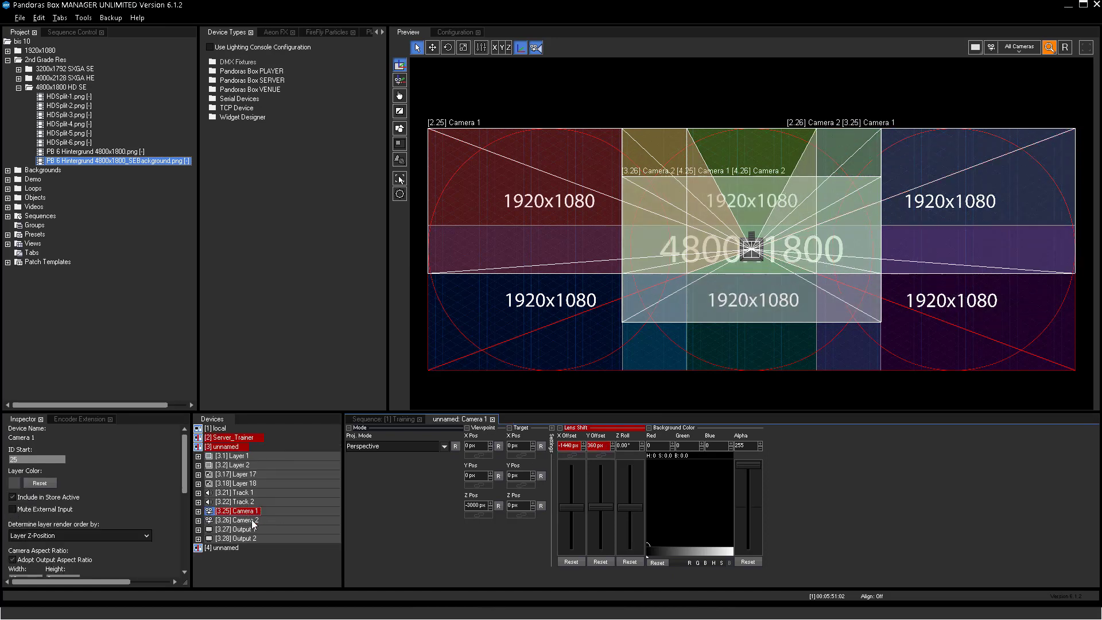
Step: Set the lens shift of Camera 2 on site 3 to X offset 1440 px and Y offset -360 px
click(255, 520)
click(568, 446)
text(1440)
key(Return)
click(597, 446)
text(-360)
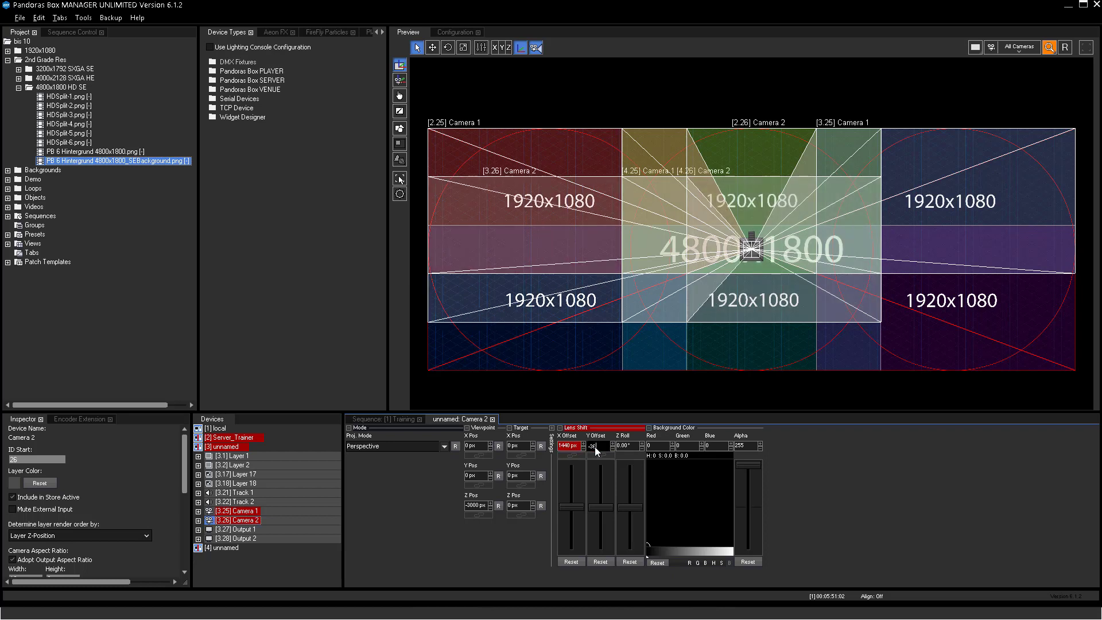
key(Return)
Step: Set the lens shift Y offset of Camera 1 on site 4 to -360 px
click(237, 447)
double_click(232, 454)
click(239, 520)
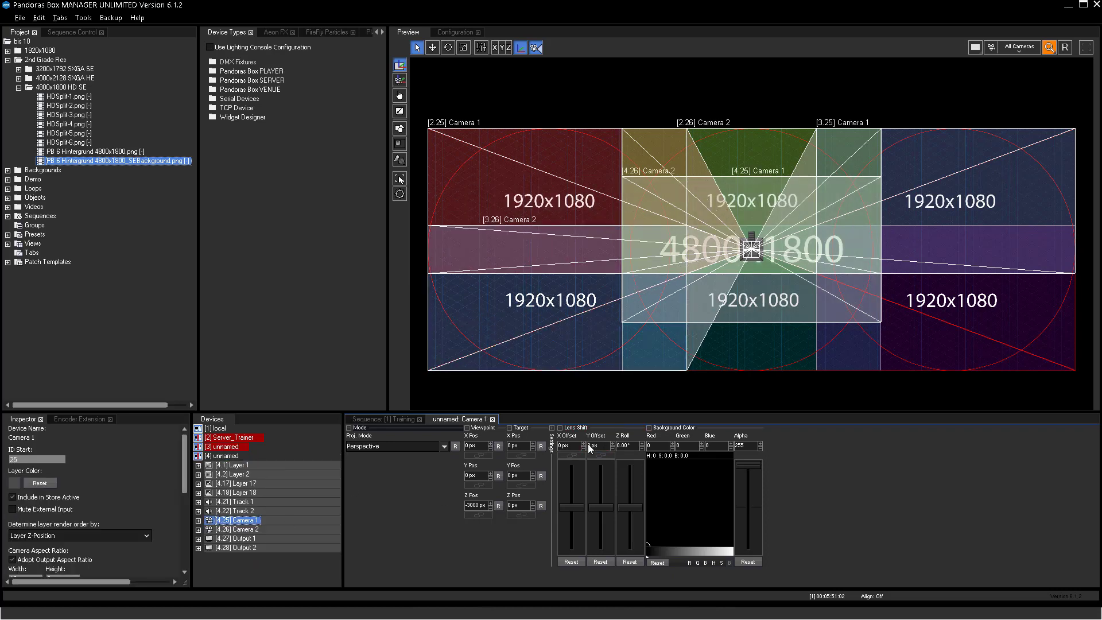
click(594, 446)
text(-360)
key(Return)
Step: Set the lens shift of Camera 2 on site 4 to X offset -1440 px and Y offset -360 px
click(236, 529)
click(565, 446)
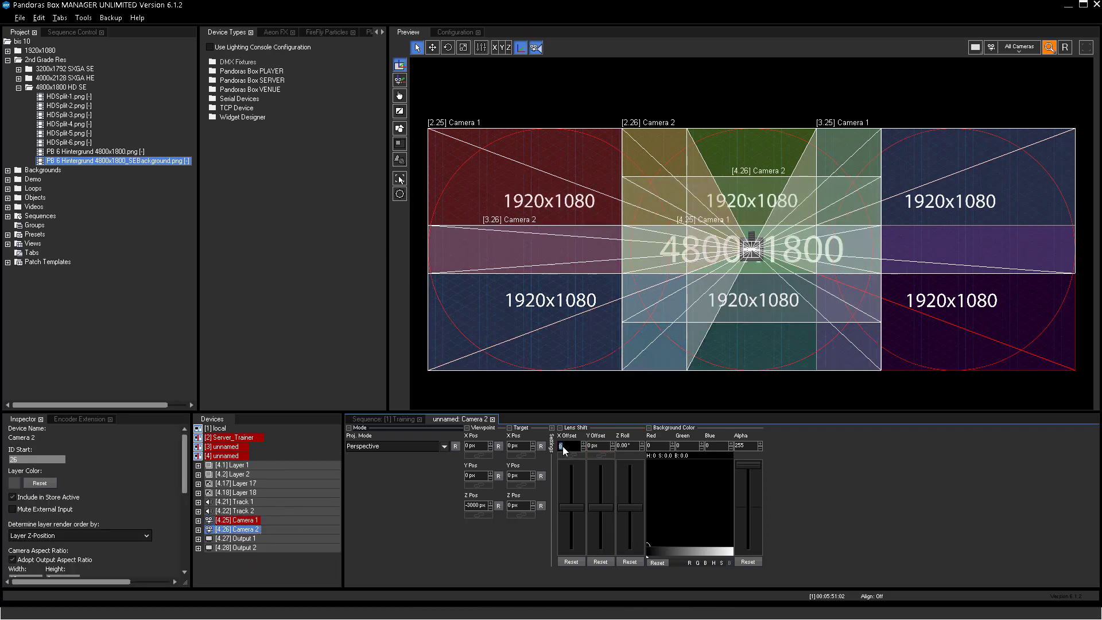
text(1440)
key(Return)
click(596, 446)
text(-360)
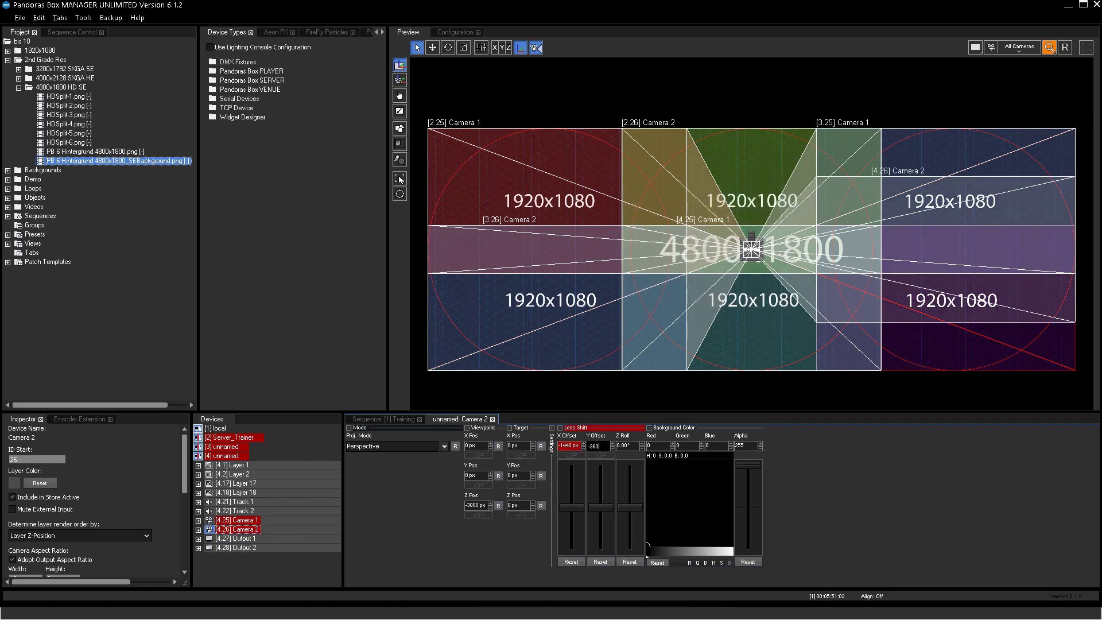
key(Return)
Step: Store the camera settings in the Training sequence and move the background clip on Server_Trainer's Layer 1 to start at 0:05:51:02
click(383, 419)
double_click(258, 475)
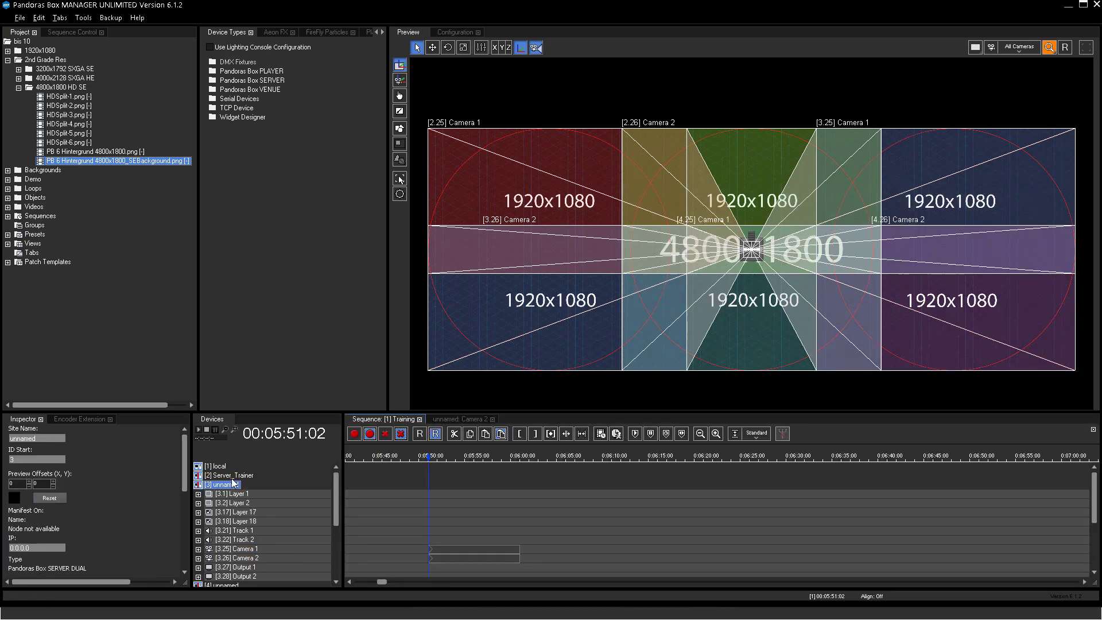
drag(543, 312, 543, 277)
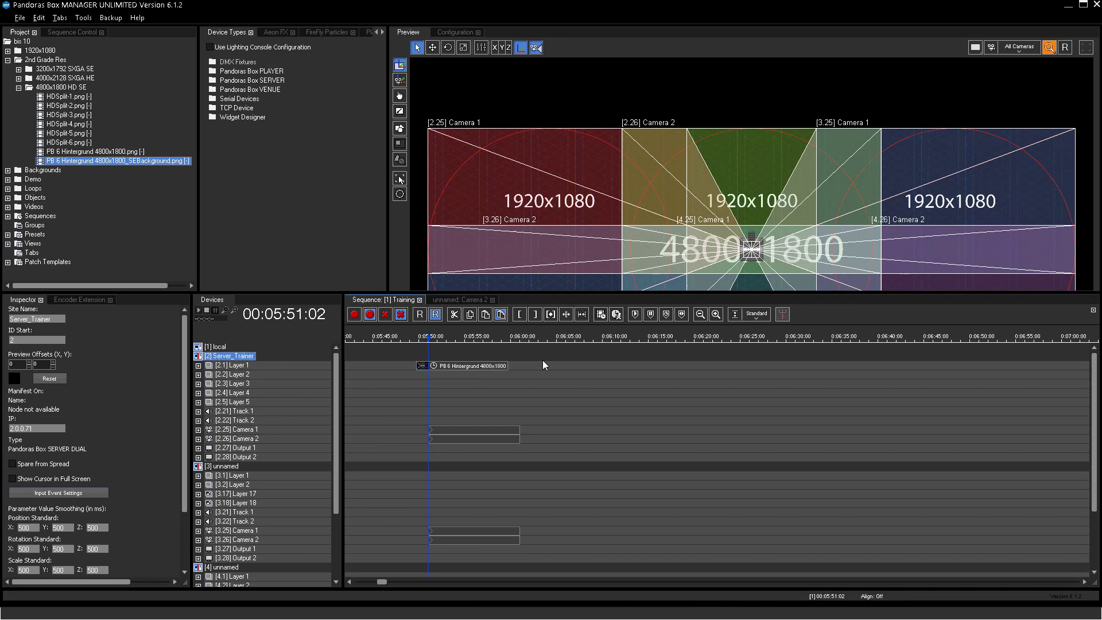
click(474, 371)
scroll(1090, 465, down, 3)
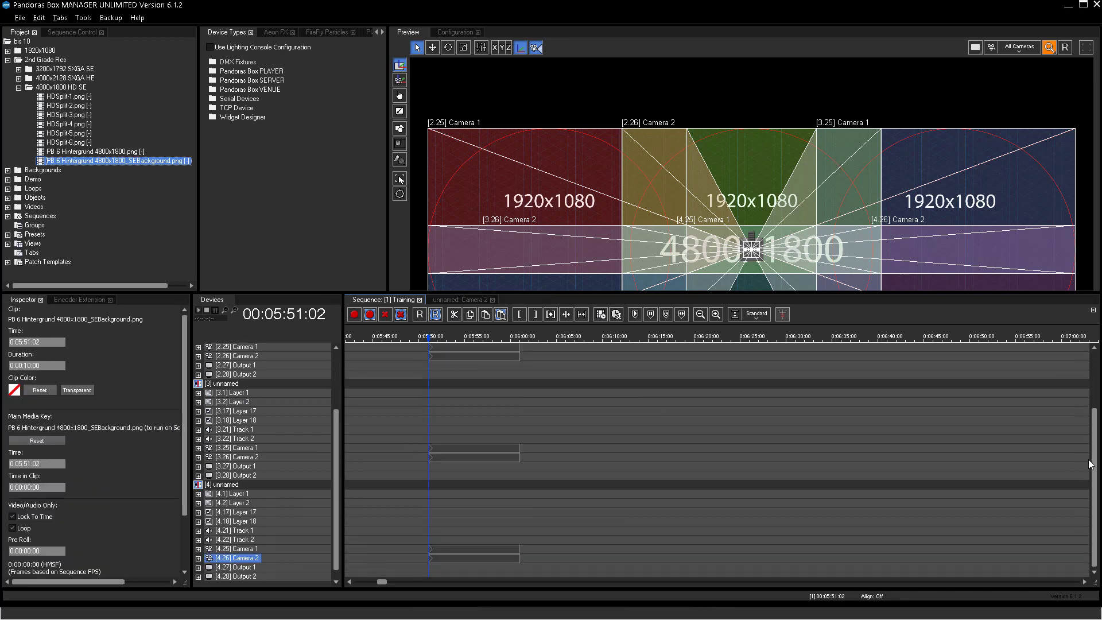
scroll(1090, 465, up, 3)
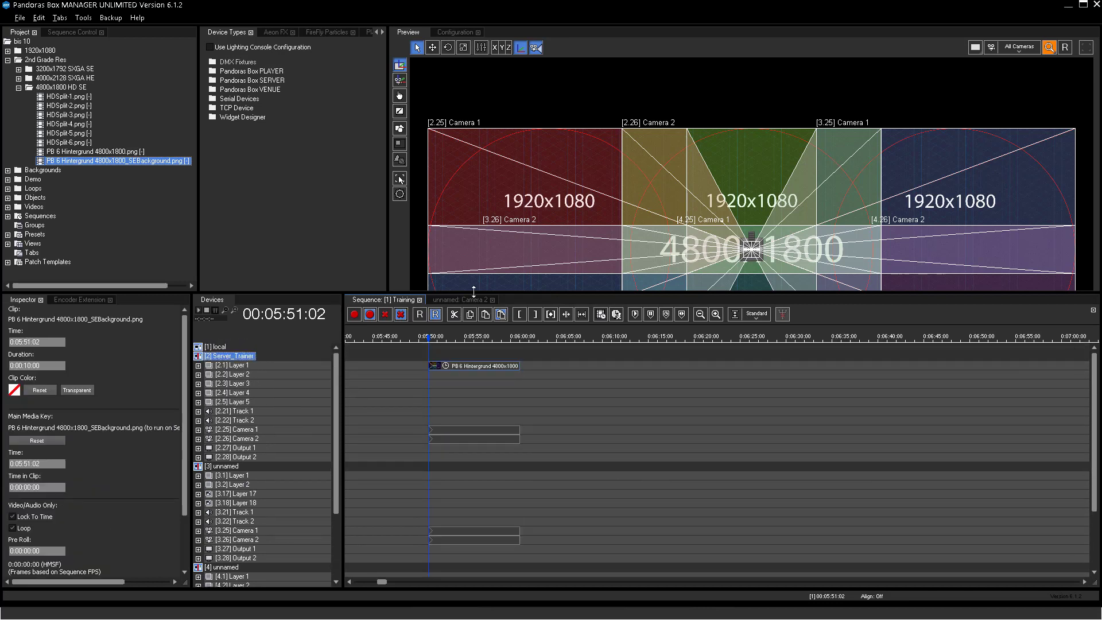
drag(479, 292, 480, 309)
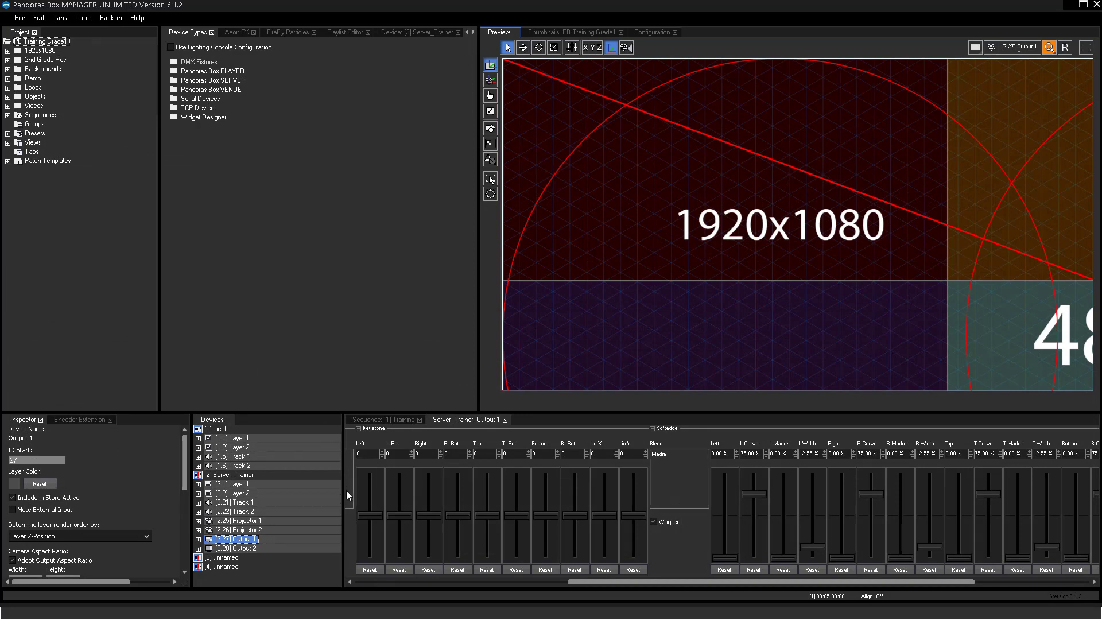
Step: Try out the keystone of Output 1 with Left 885, Right 1770, Top 442 and top rotation 885, and adjust its linearity
drag(361, 516, 403, 515)
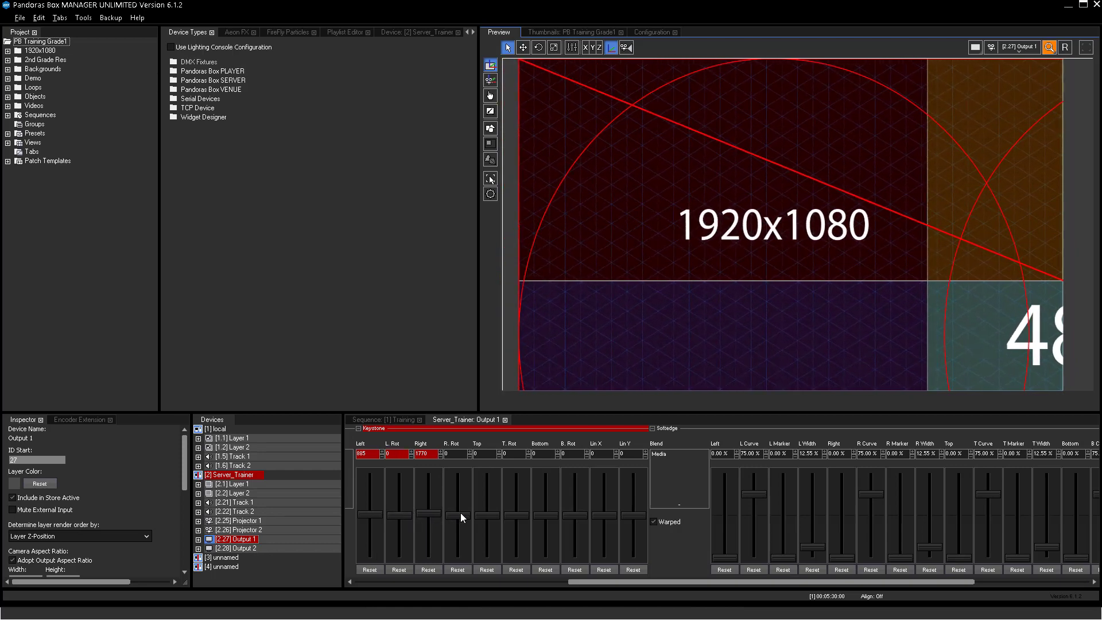
drag(479, 515, 504, 512)
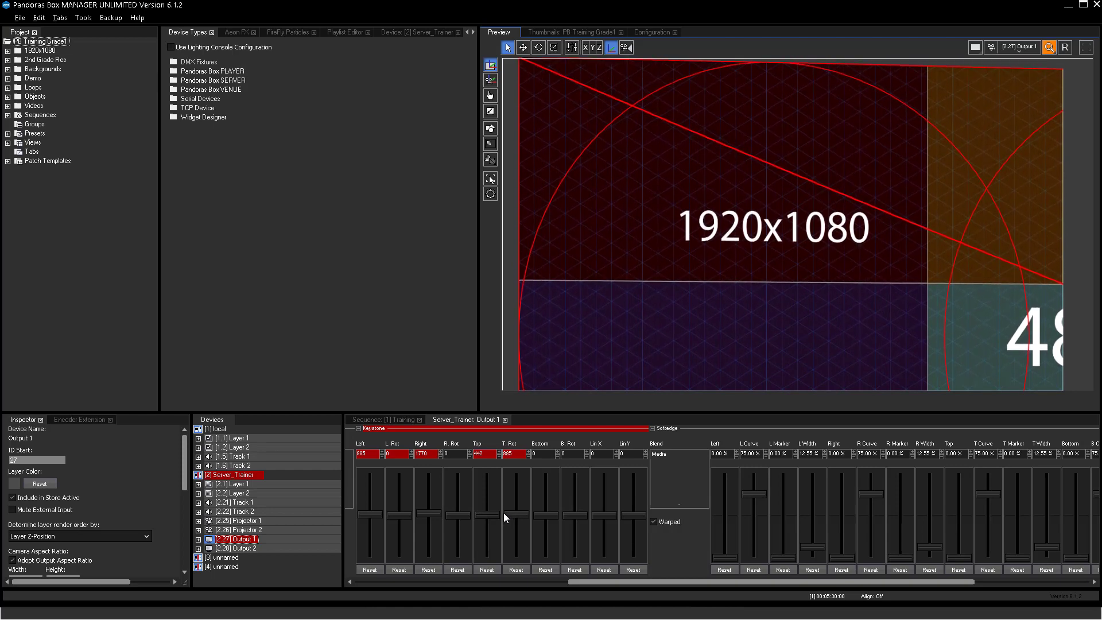
drag(601, 511, 621, 530)
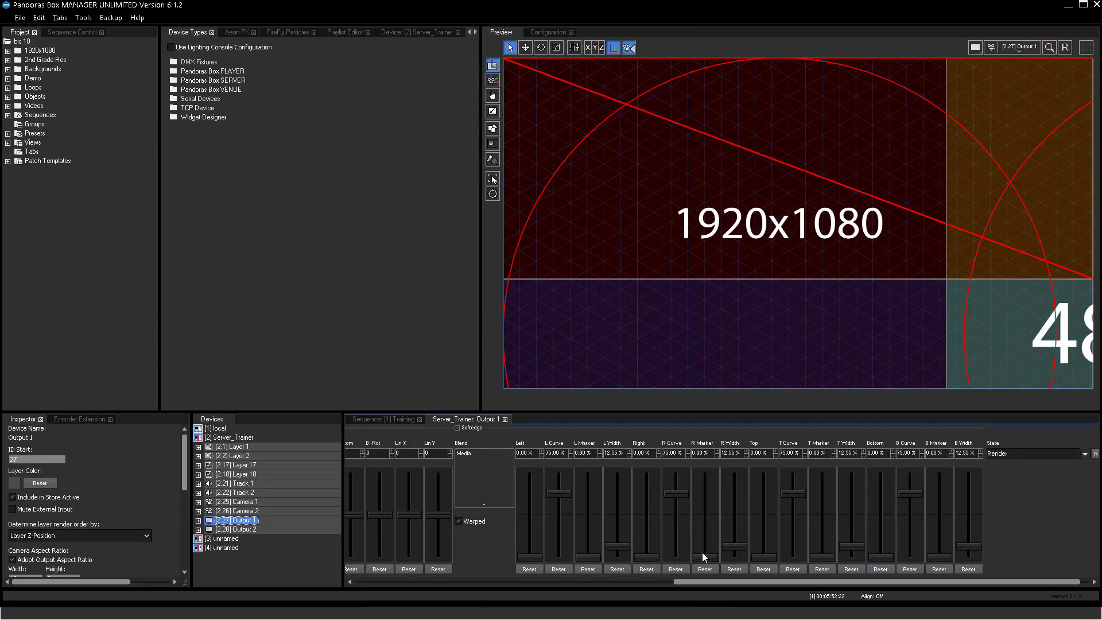
Step: Set Output 1's right softedge to 25%, its right marker to 100% with 0% width, and its right curve to about 51%
drag(701, 556, 708, 463)
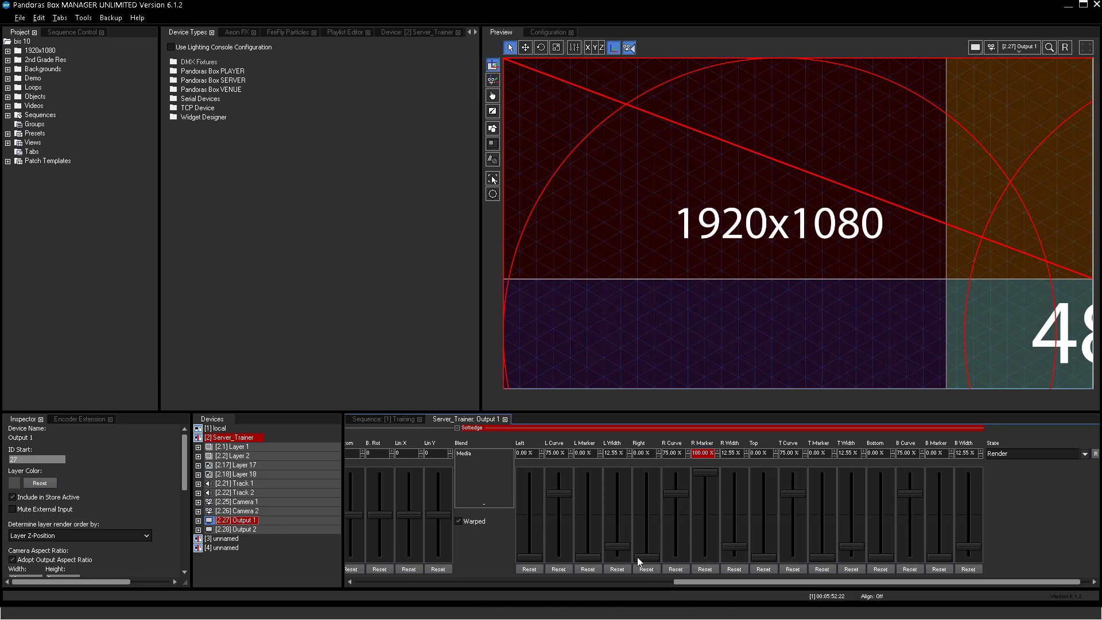
drag(638, 556, 646, 535)
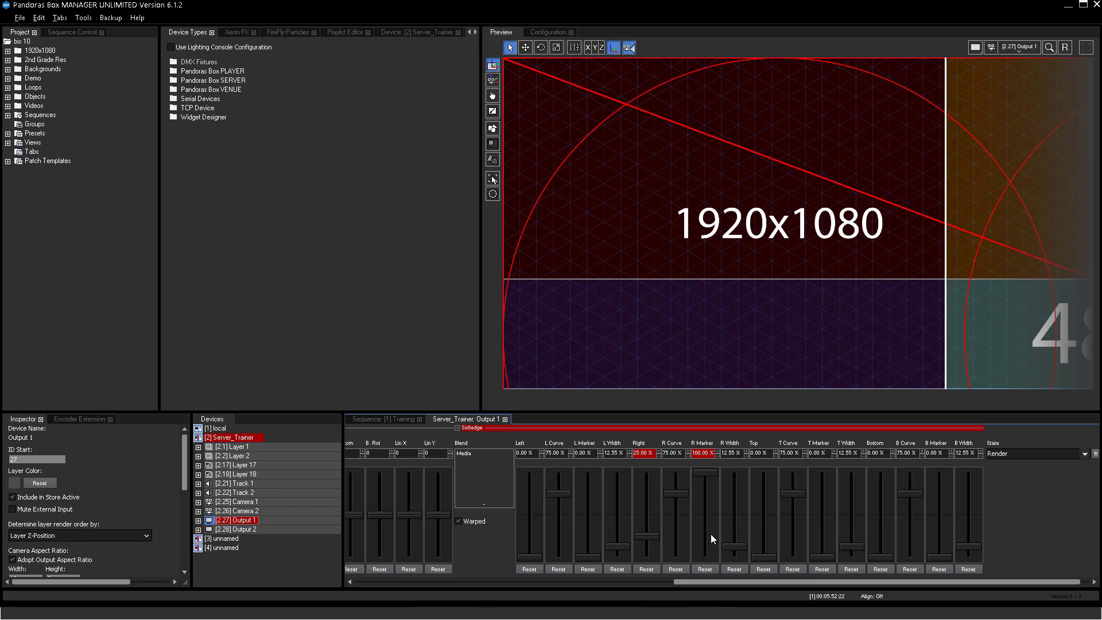
mouse_move(727, 543)
mouse_down()
mouse_move(725, 486)
mouse_move(717, 555)
mouse_up()
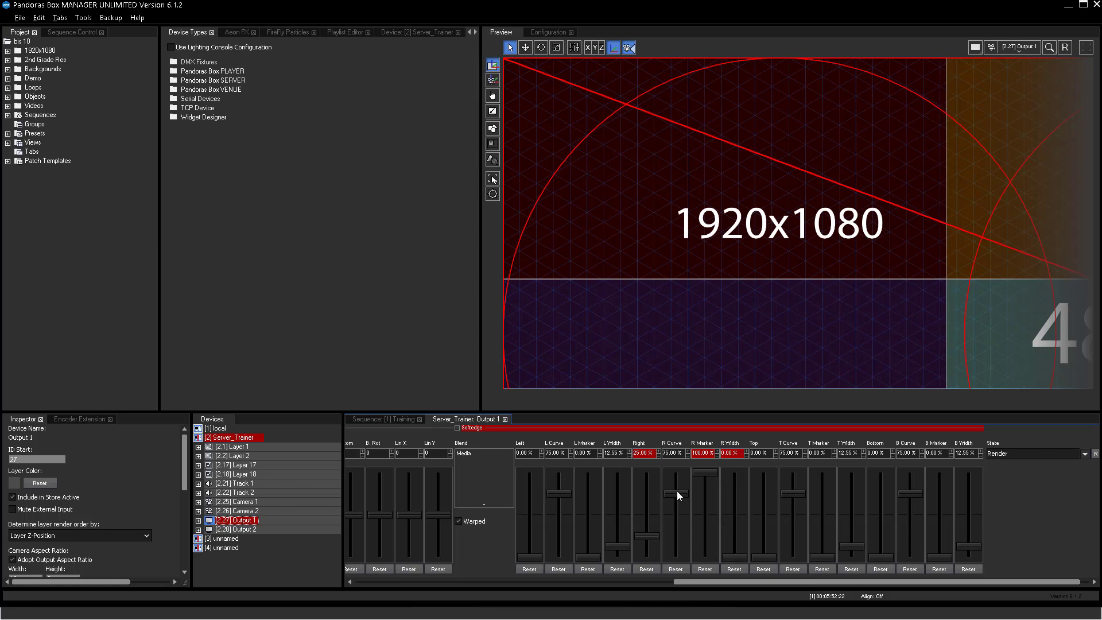
mouse_move(676, 491)
mouse_down()
mouse_move(676, 463)
mouse_move(674, 554)
mouse_move(671, 512)
mouse_up()
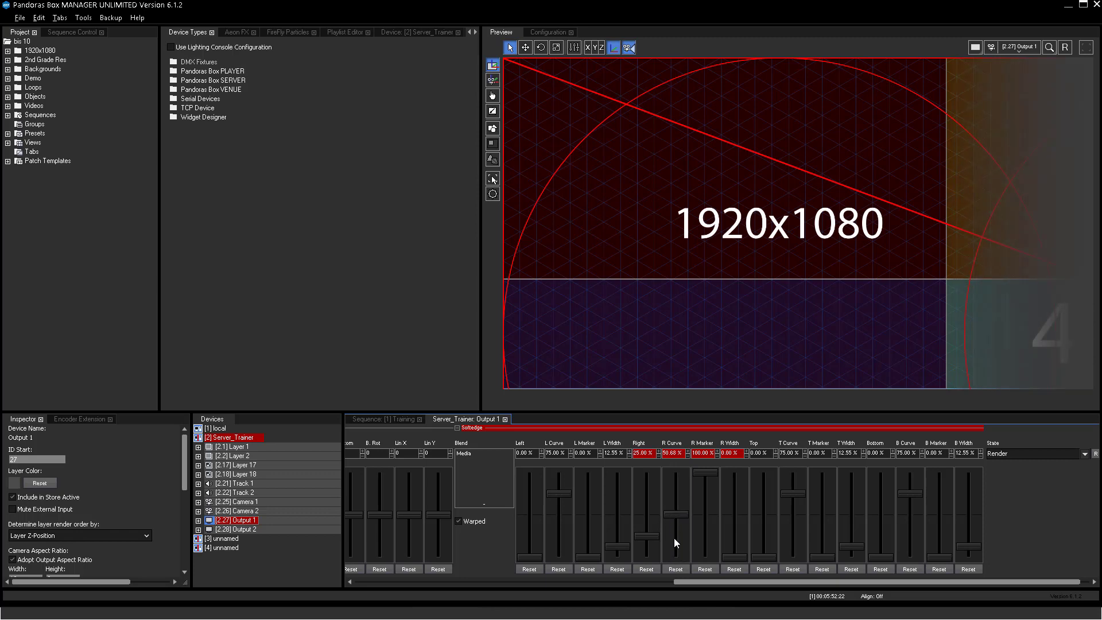